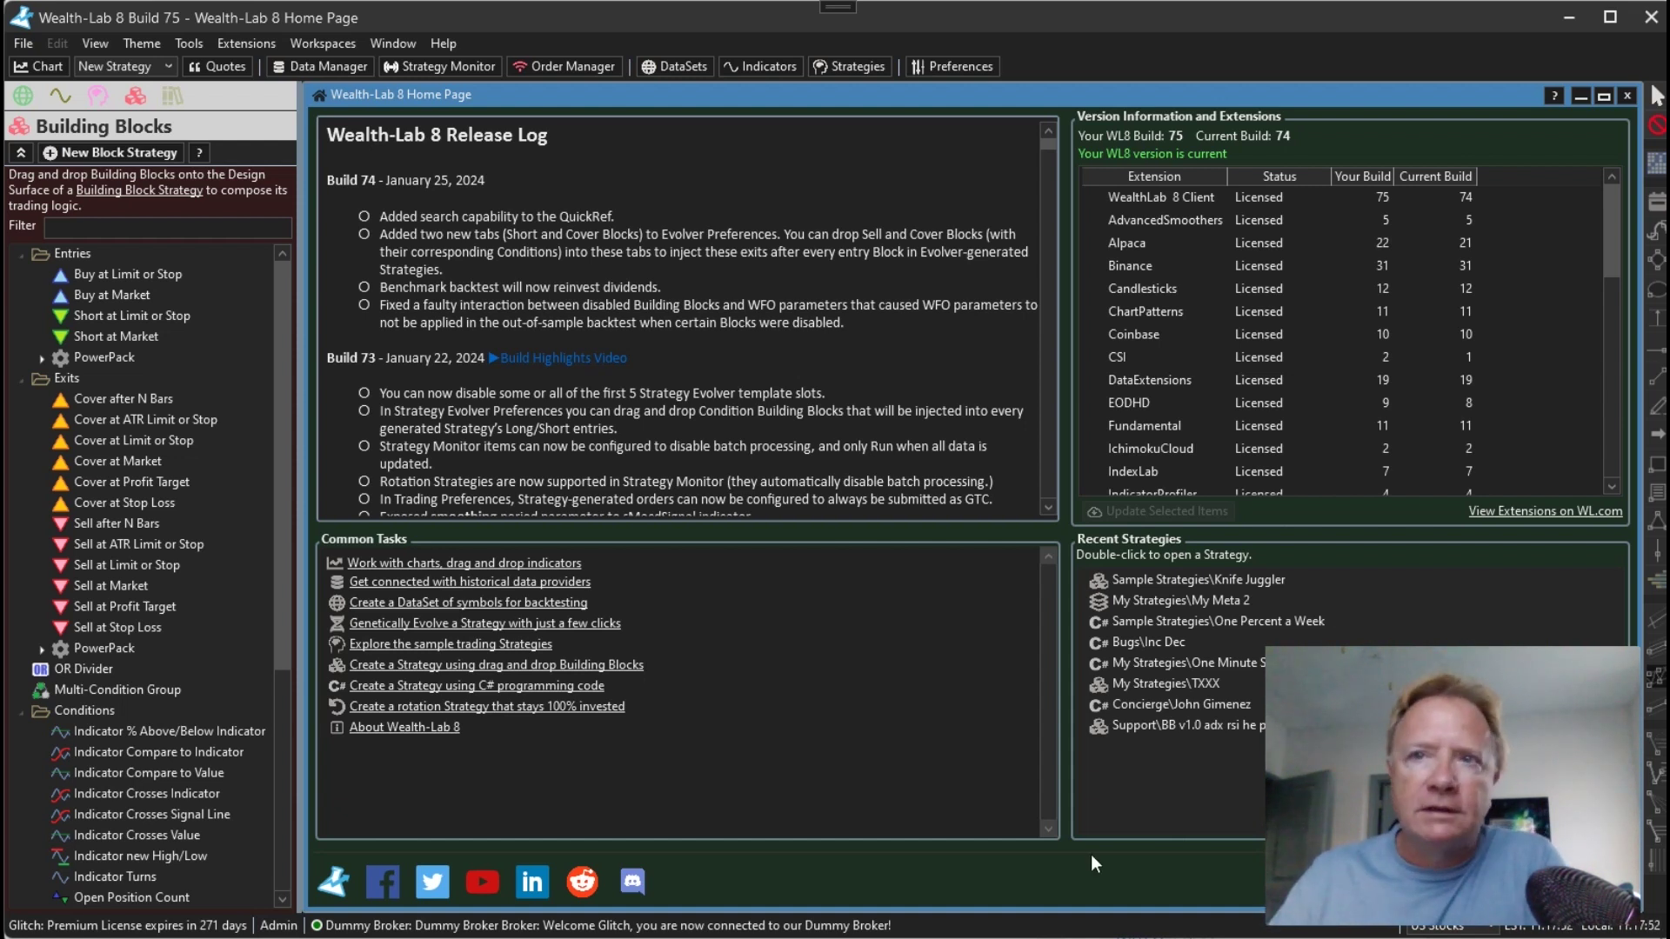
Open Sample Strategies\Knife Juggler and backtest it, reaching 1,023.17% profit and 27.64% APR
{"action": "left_click", "coordinate": [1268, 581]}
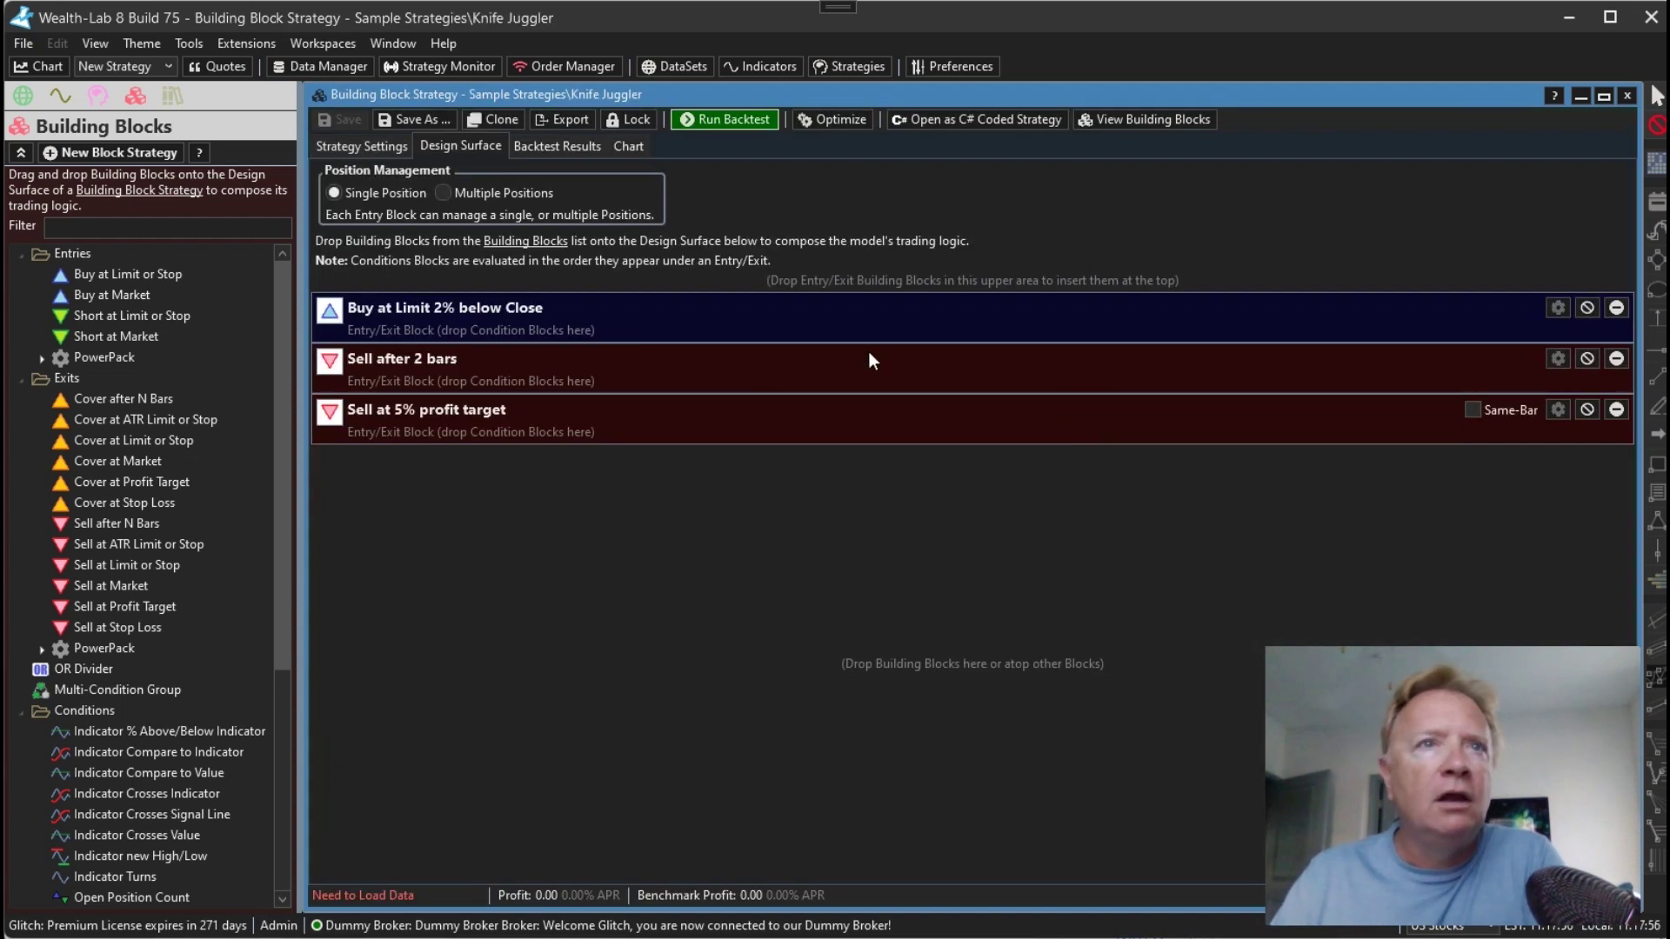
{"action": "left_click", "coordinate": [733, 121]}
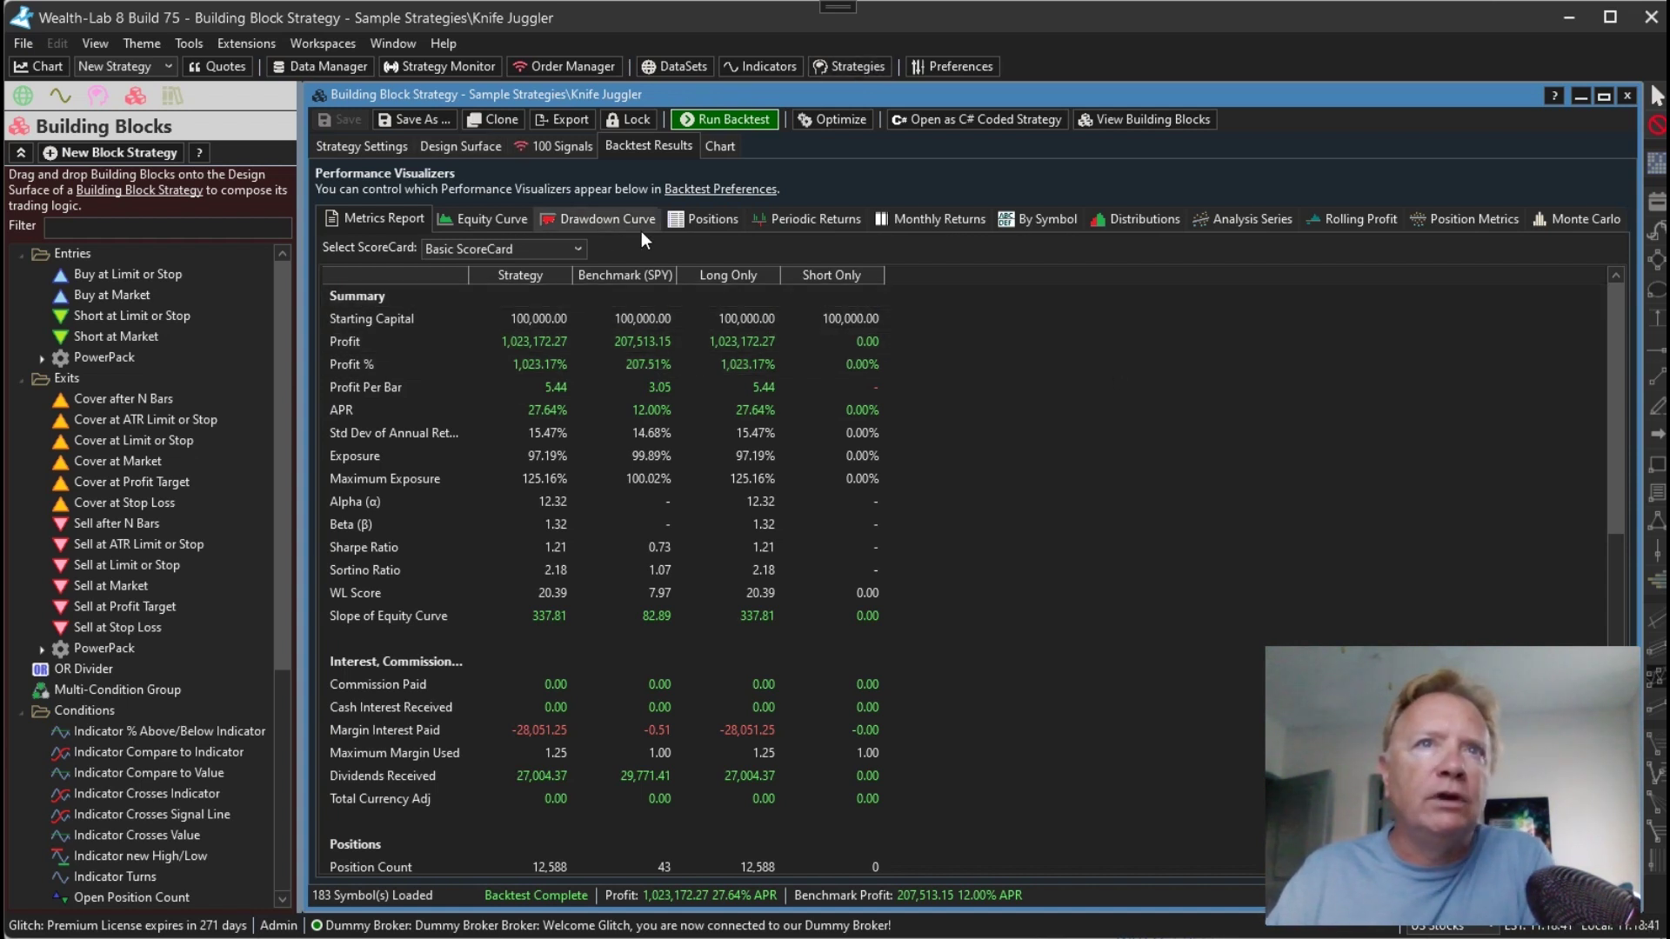
{"action": "left_click", "coordinate": [360, 149]}
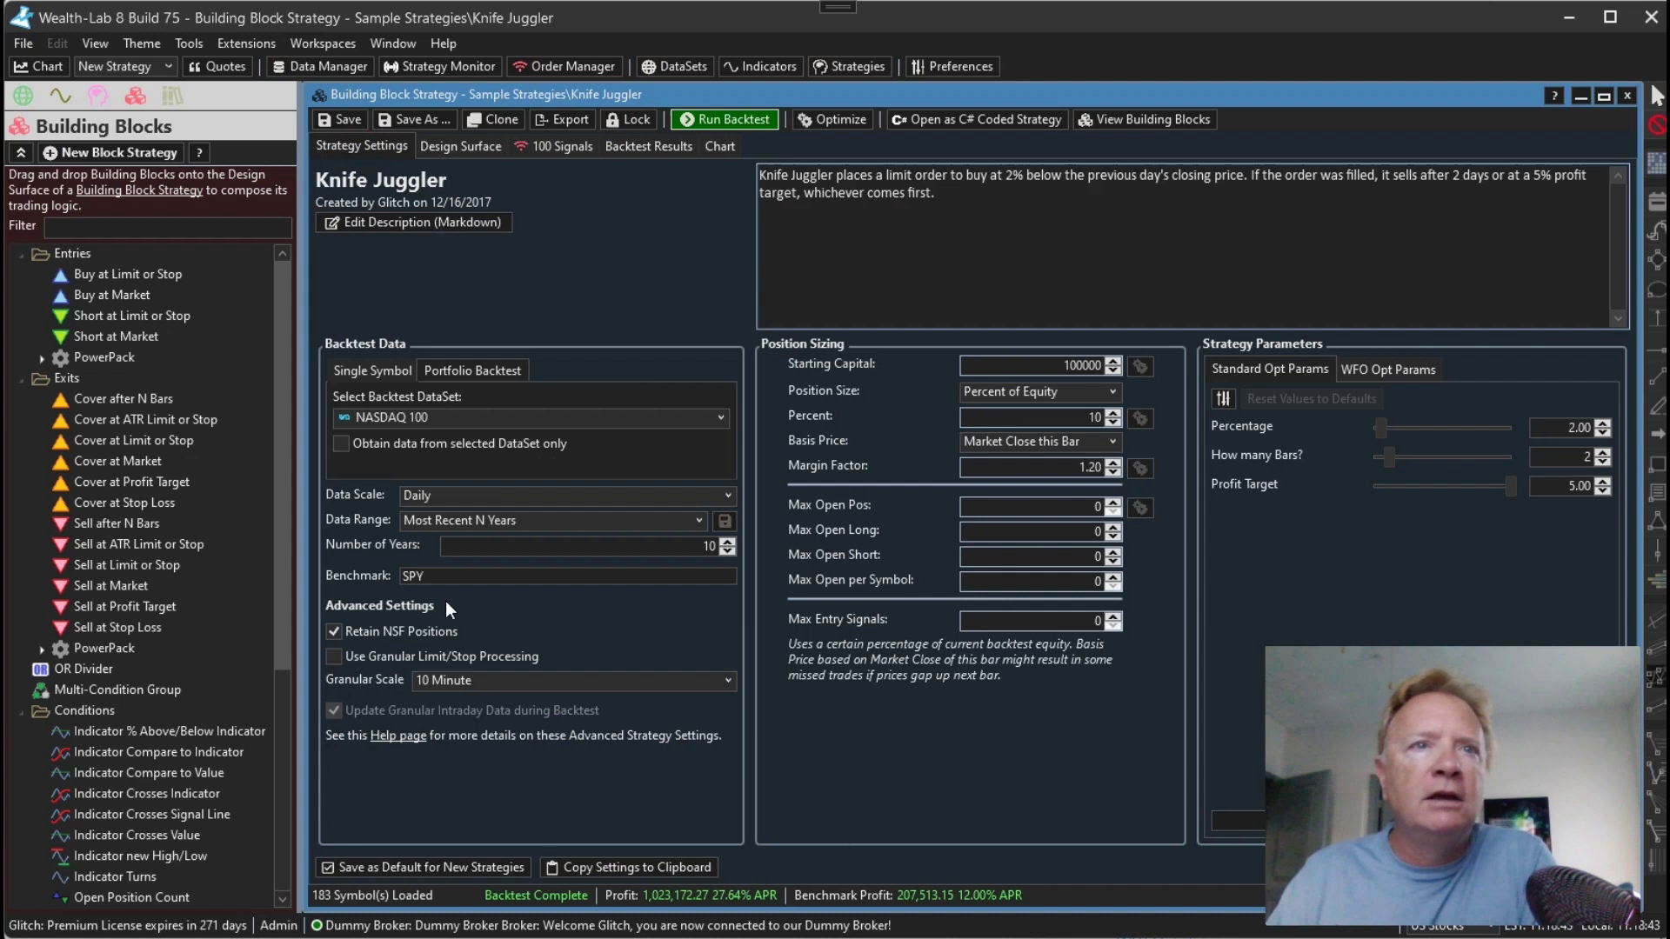
{"action": "double_click", "coordinate": [451, 584]}
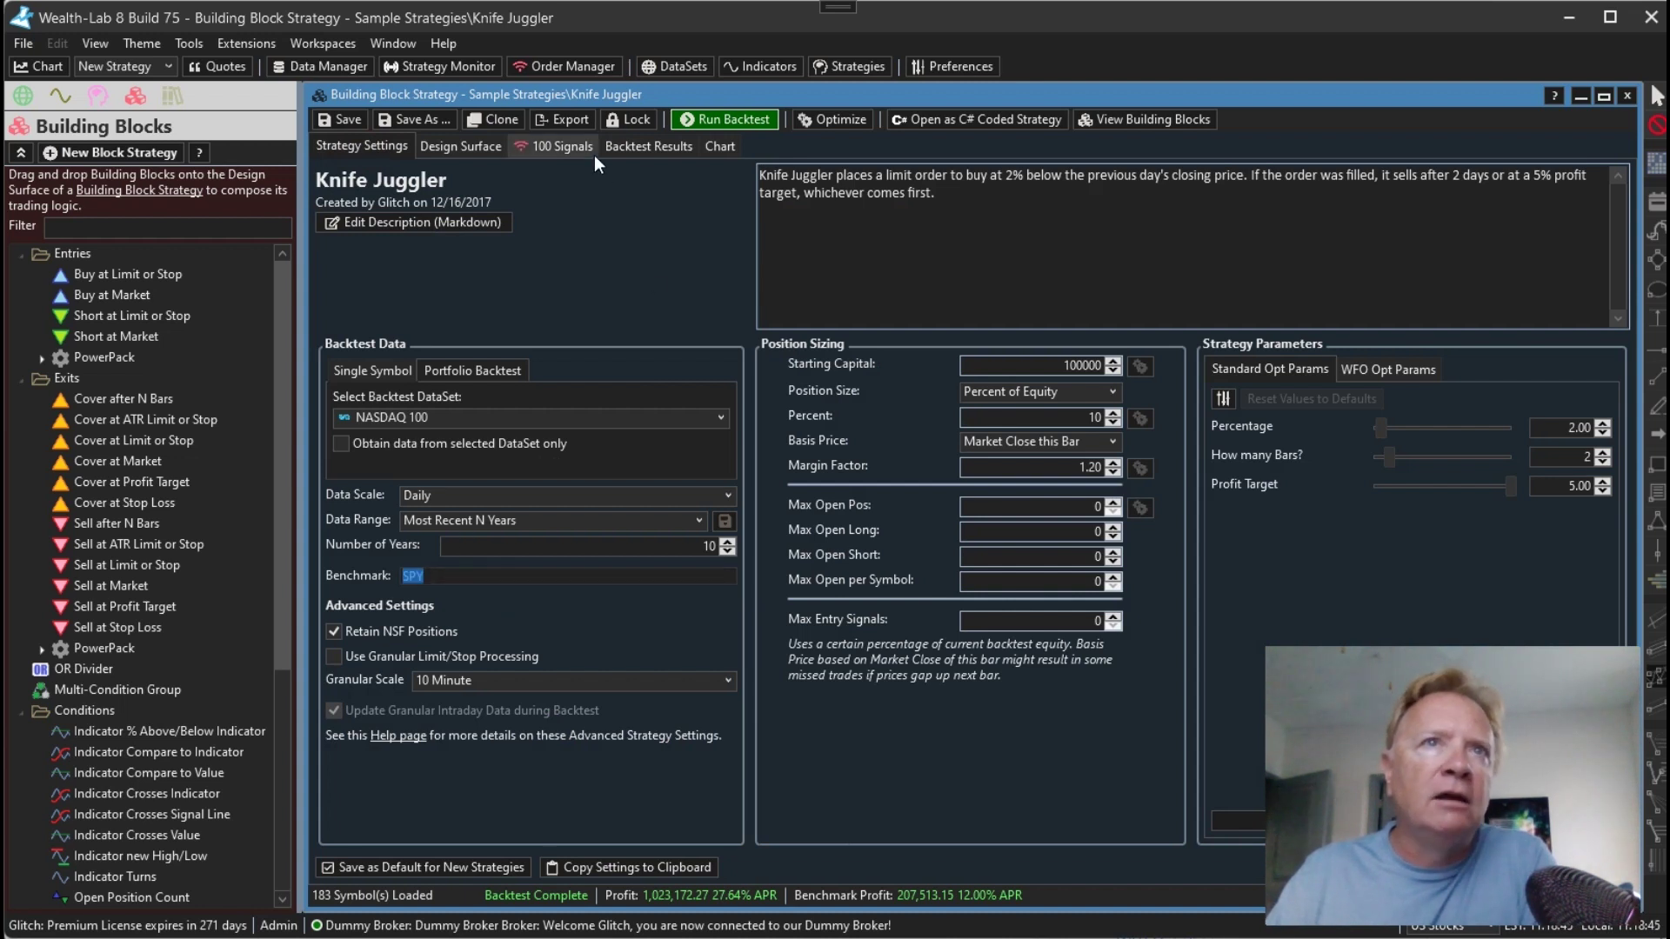
{"action": "left_click", "coordinate": [622, 155]}
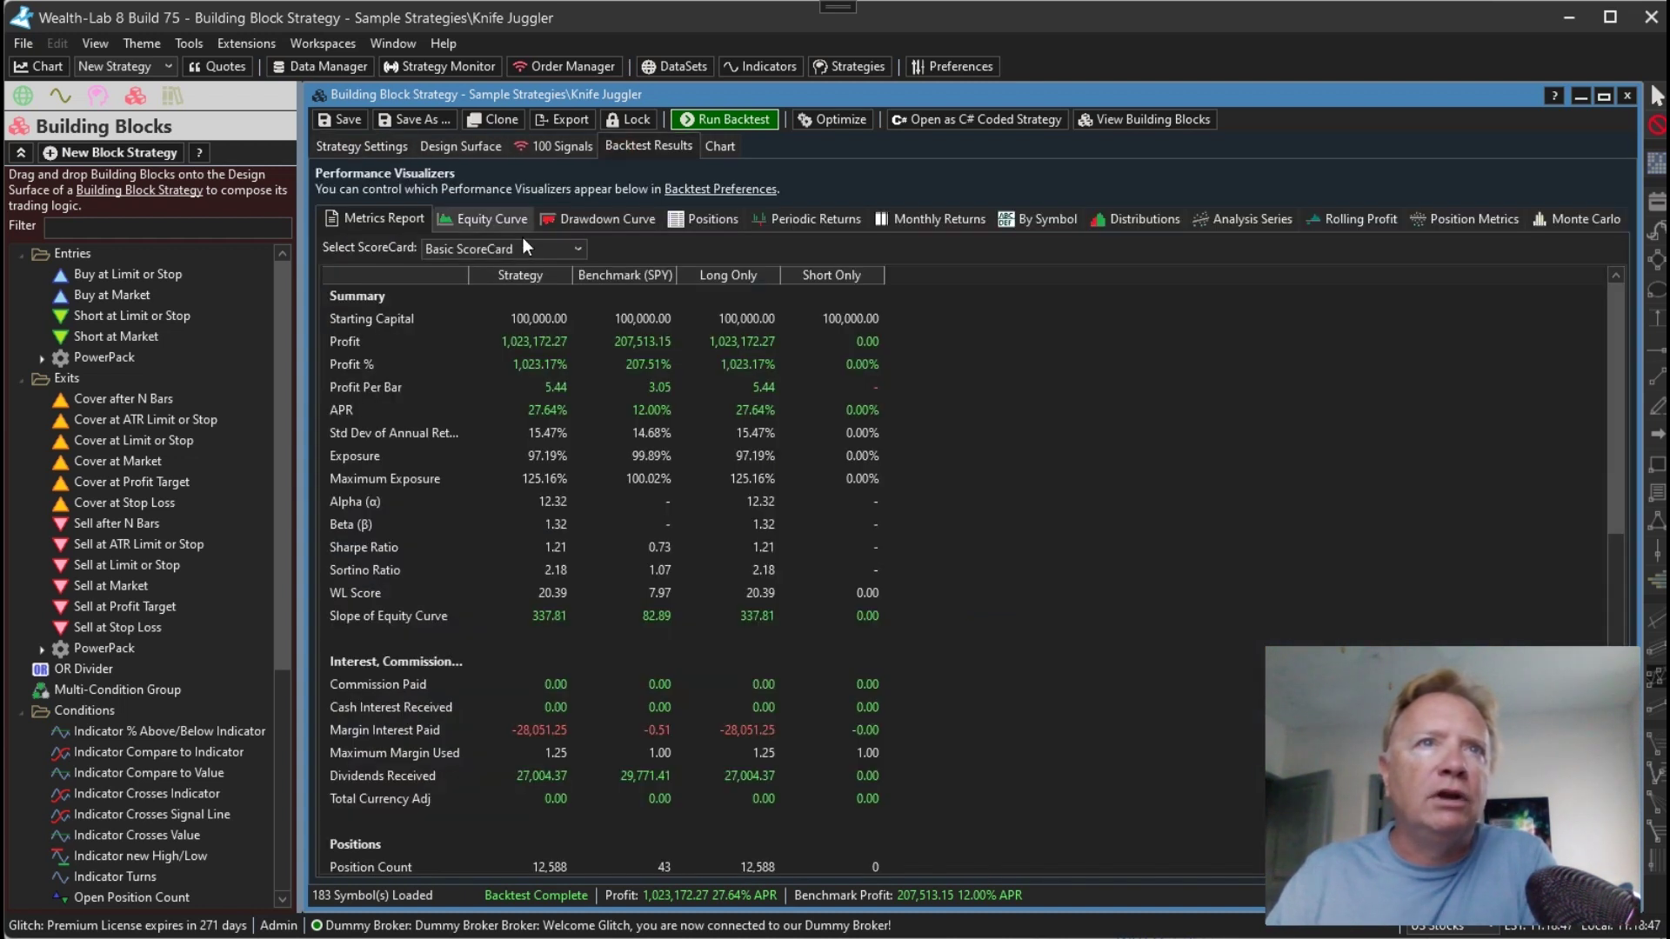
{"action": "left_click", "coordinate": [504, 221]}
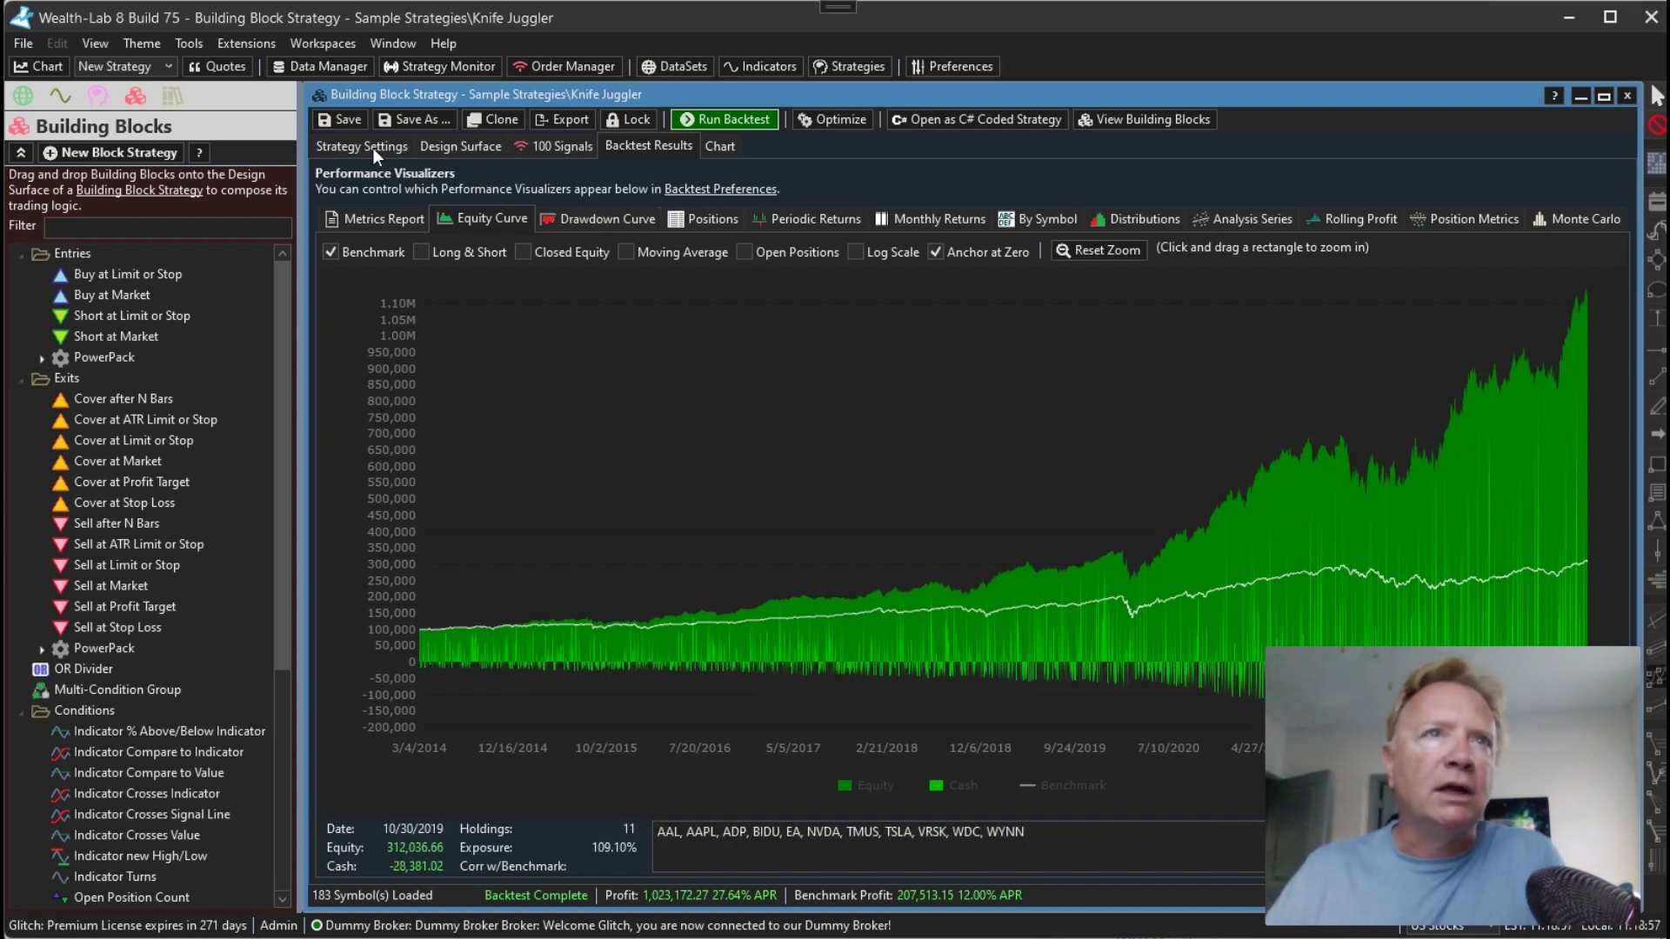
{"action": "left_click", "coordinate": [374, 218]}
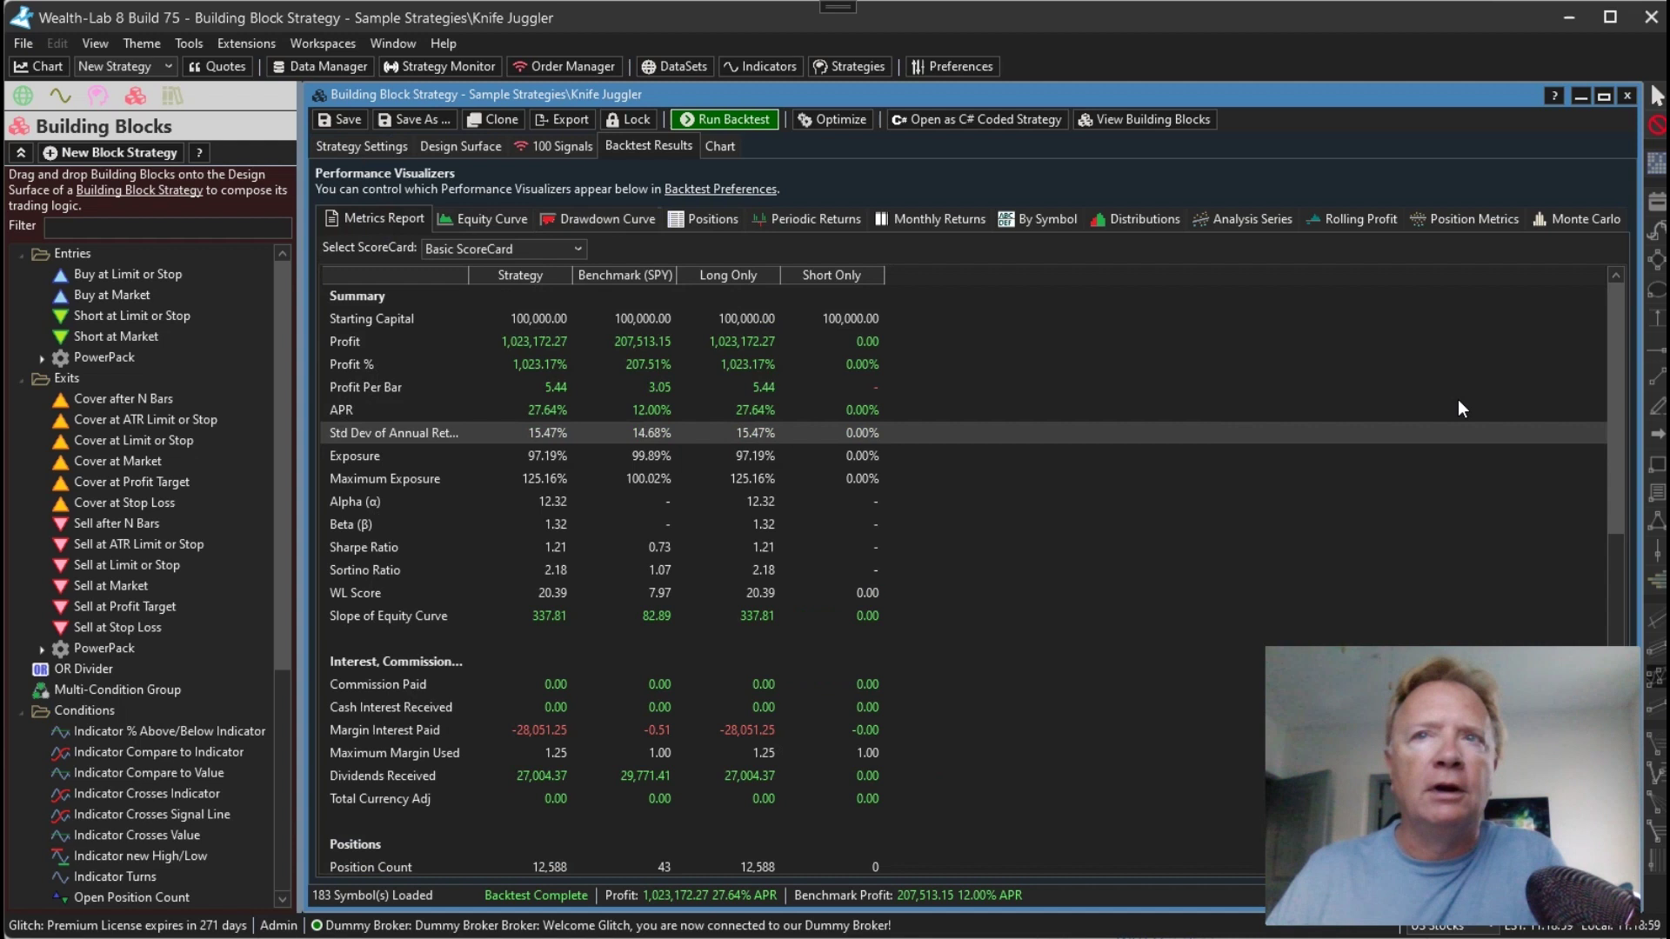
{"action": "scroll", "coordinate": [1616, 427], "scroll_direction": "down", "scroll_amount": 1}
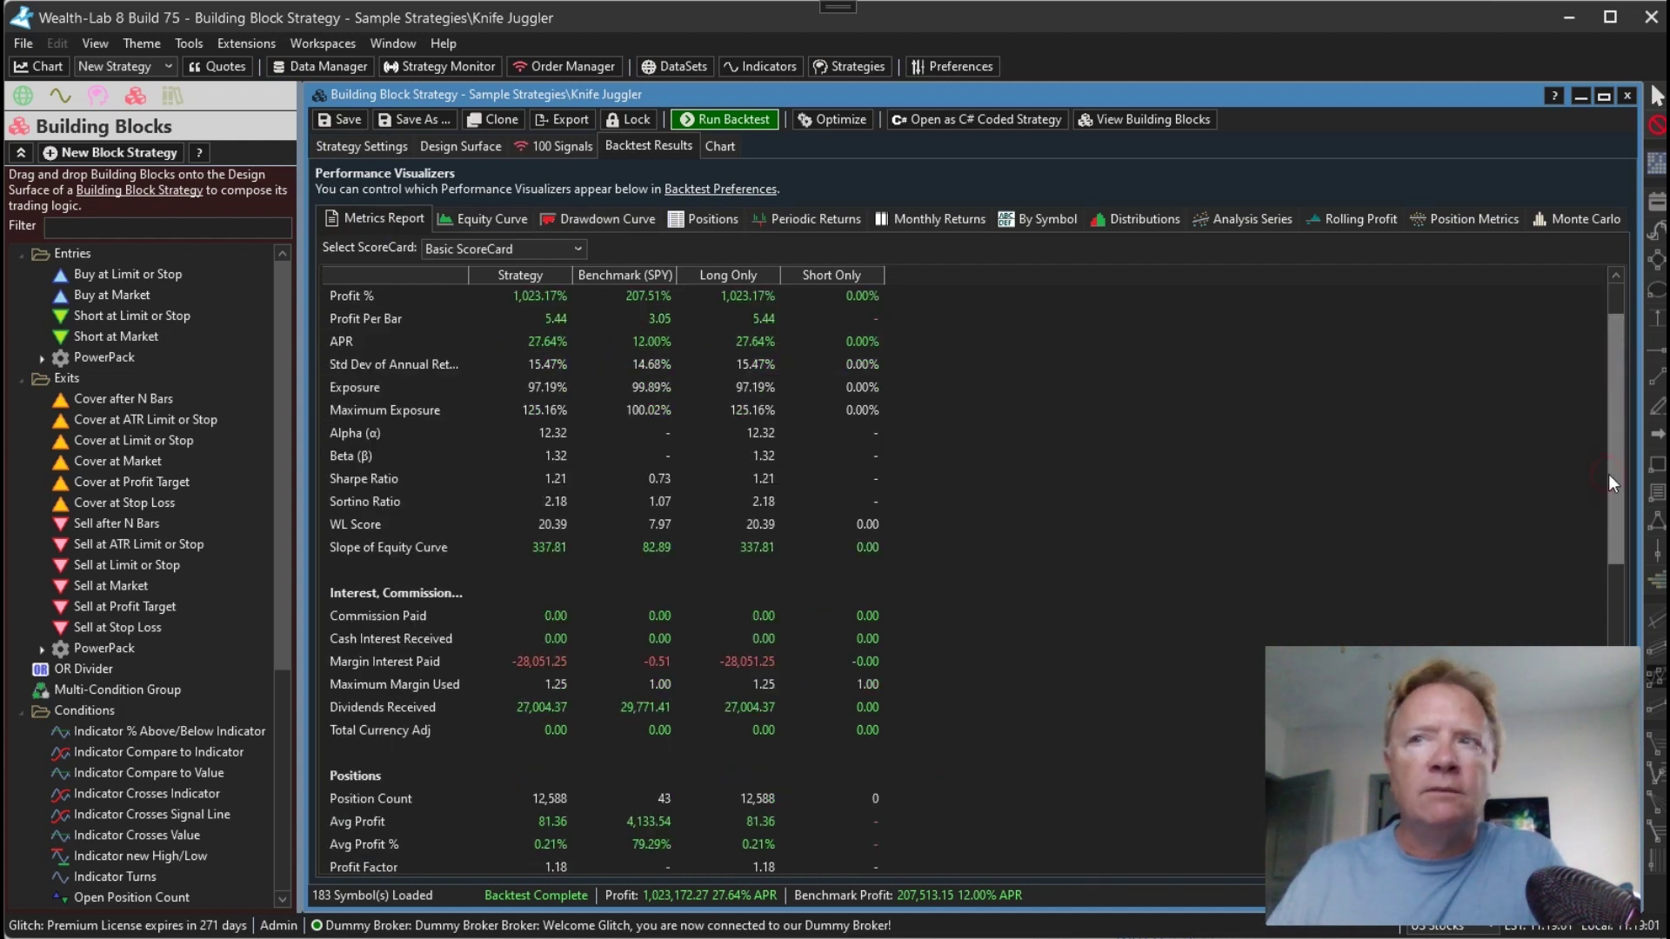
{"action": "left_click_drag", "start_coordinate": [1615, 468], "coordinate": [1605, 567]}
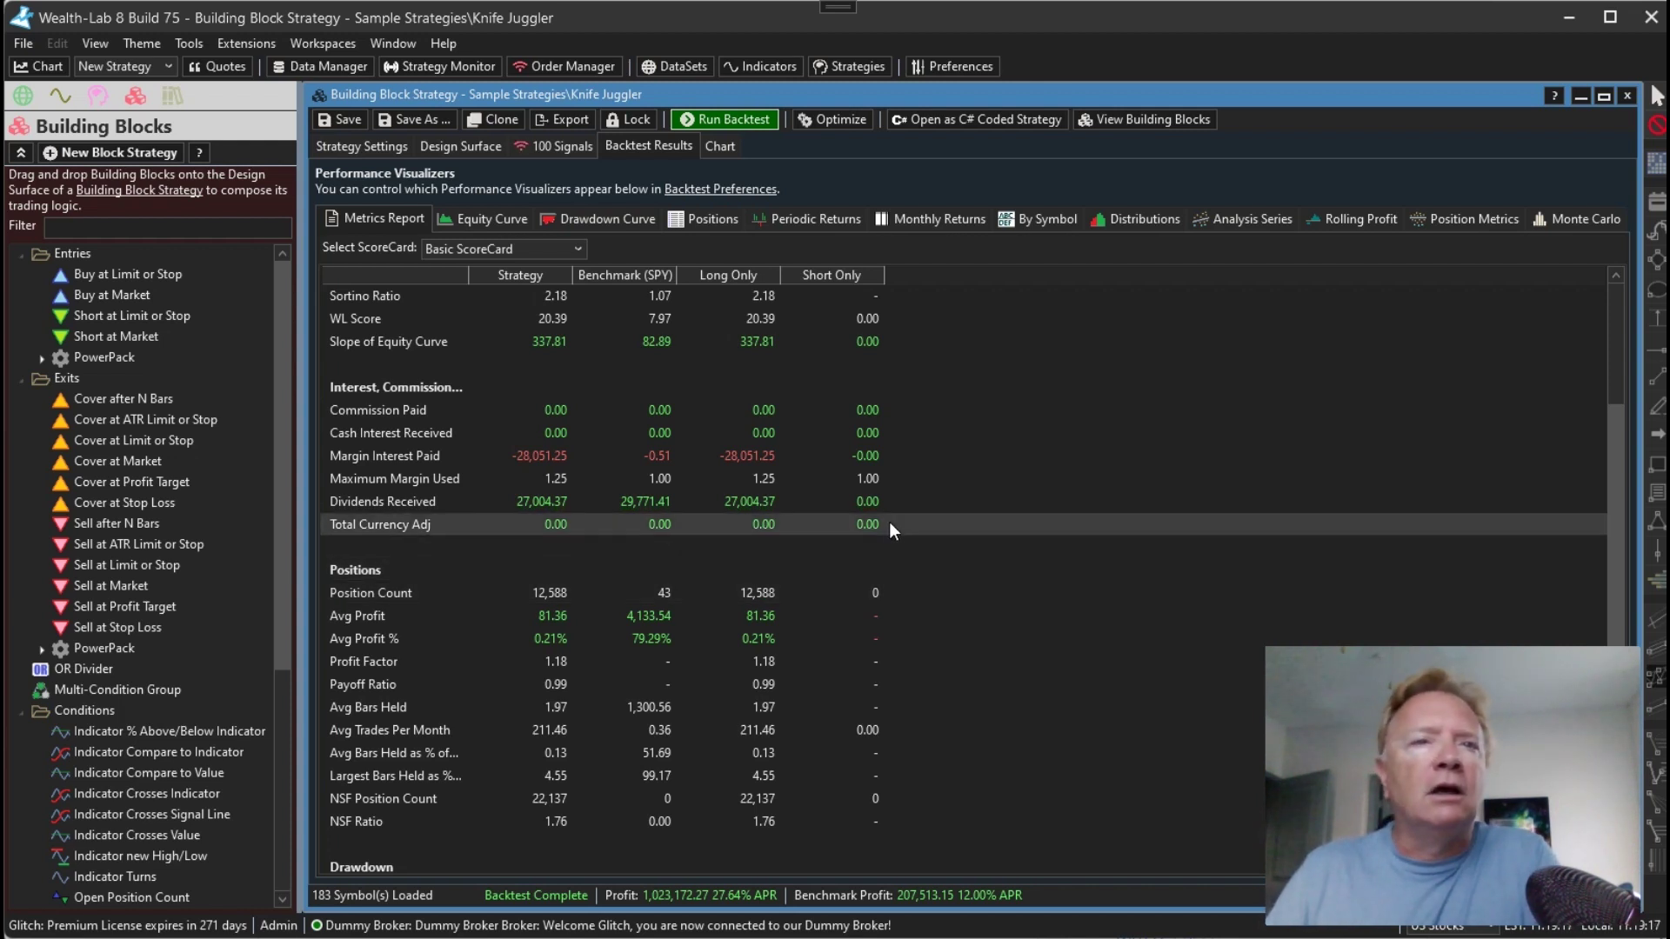
{"action": "scroll", "coordinate": [869, 561], "scroll_direction": "up", "scroll_amount": 3}
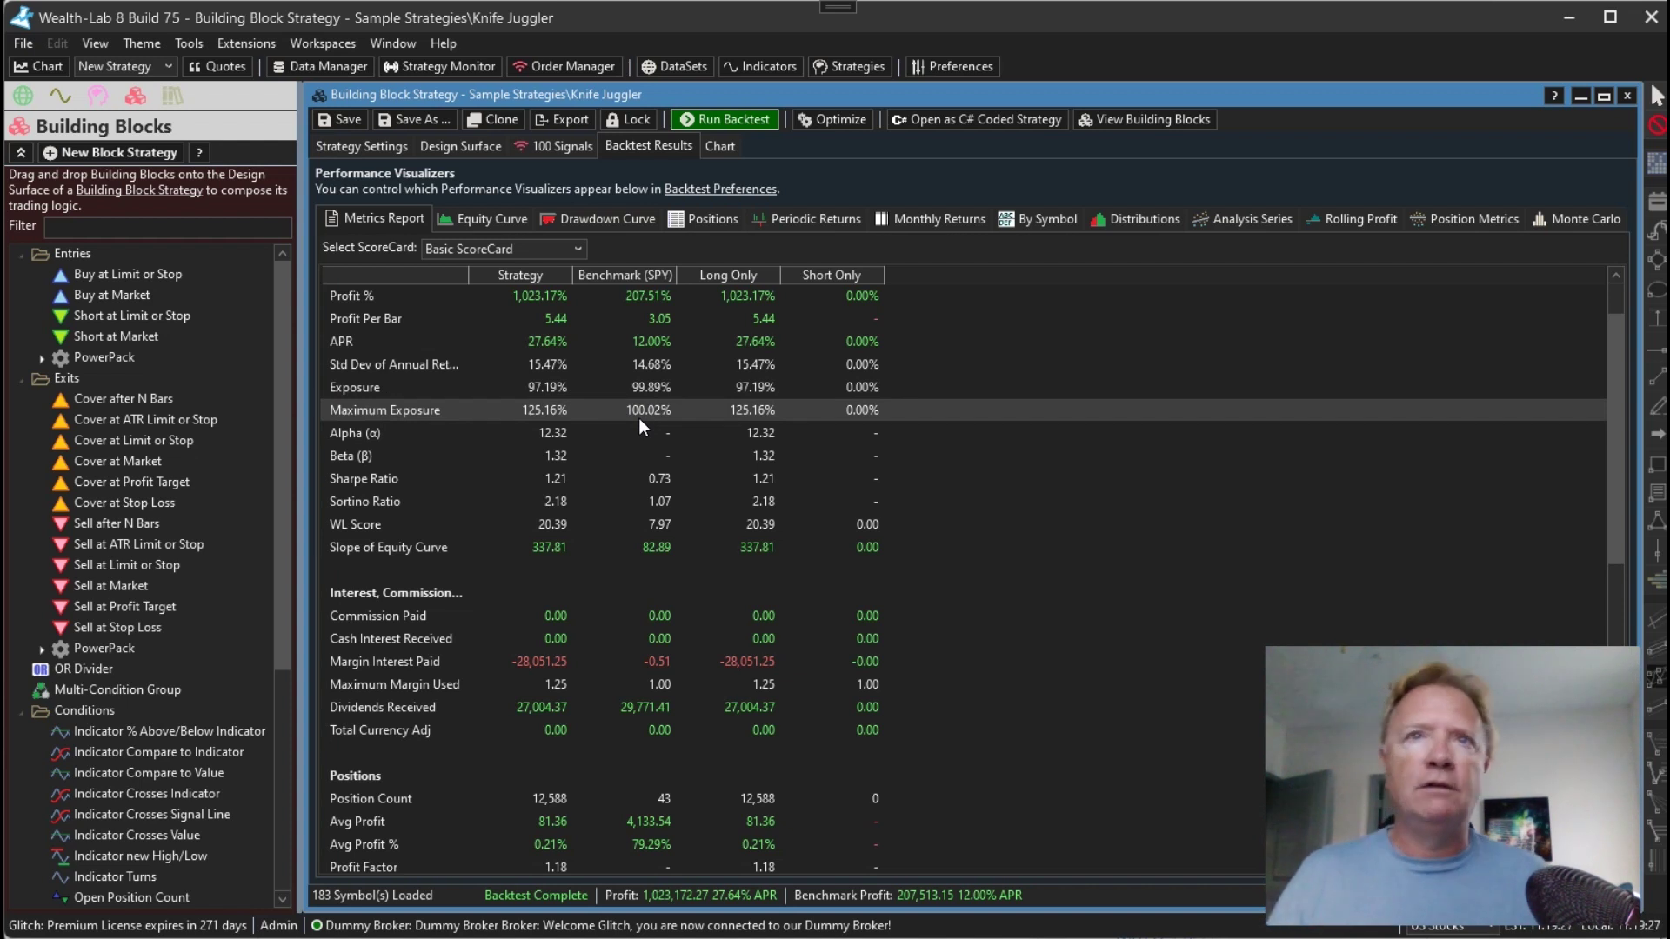
Show Knife Juggler's Monthly Returns, with a 2.23% average monthly return
{"action": "left_click", "coordinate": [915, 217]}
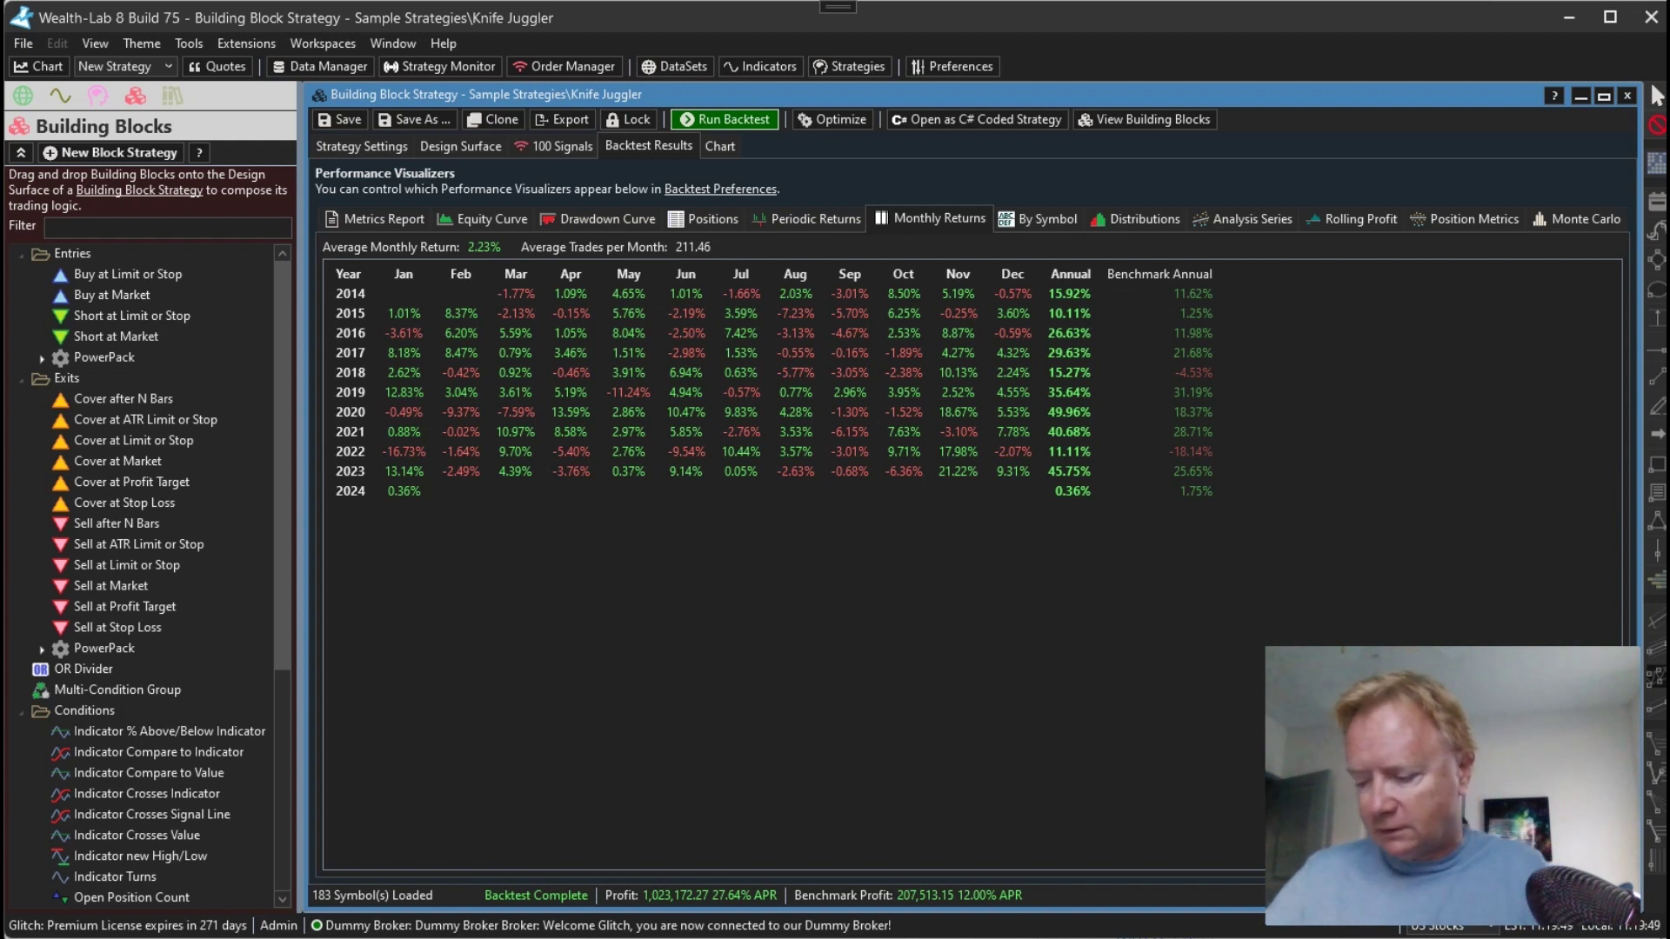
Close the Knife Juggler strategy and open the Evolver preferences
{"action": "left_click", "coordinate": [1626, 98]}
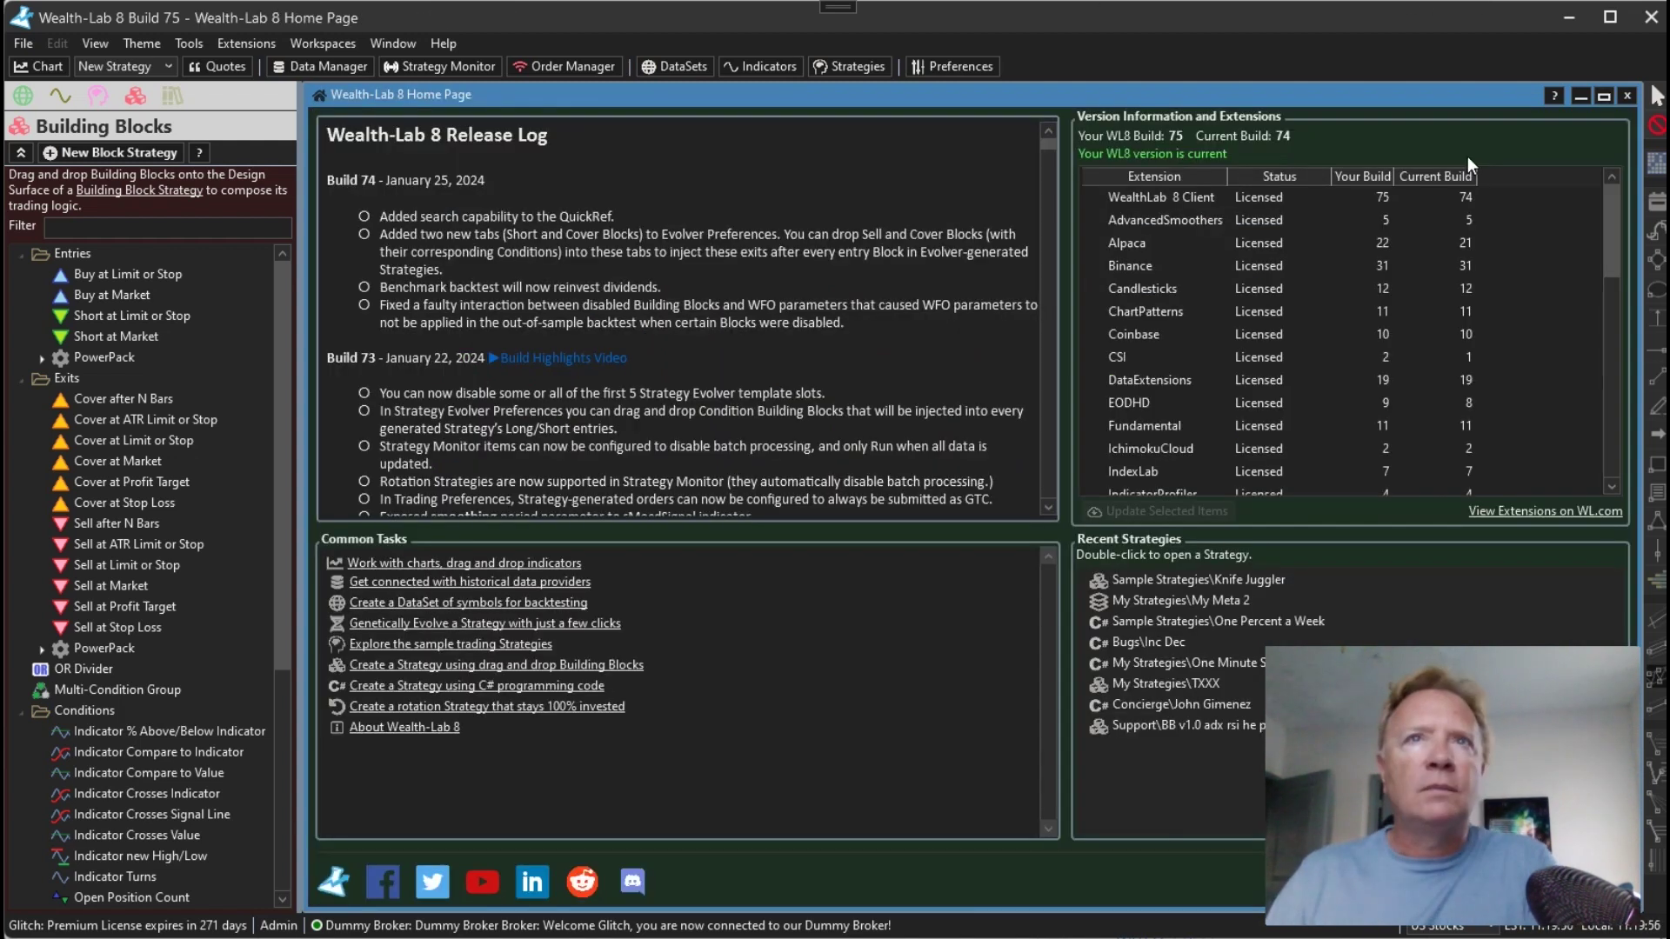
{"action": "left_click", "coordinate": [953, 66]}
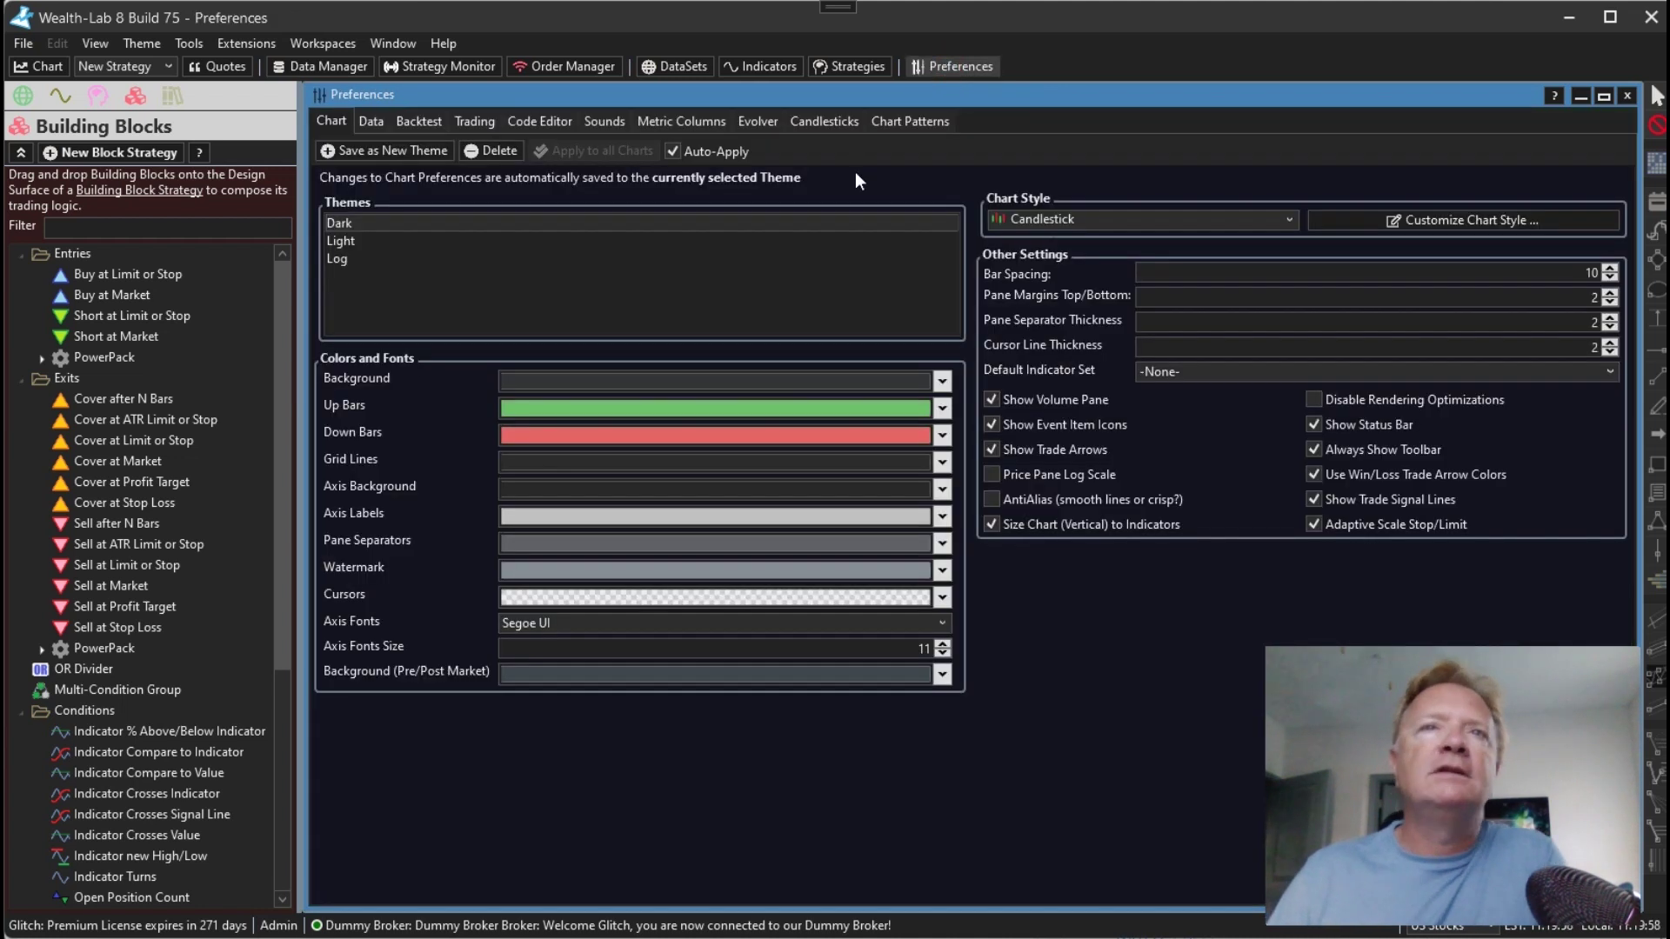
{"action": "left_click", "coordinate": [745, 126]}
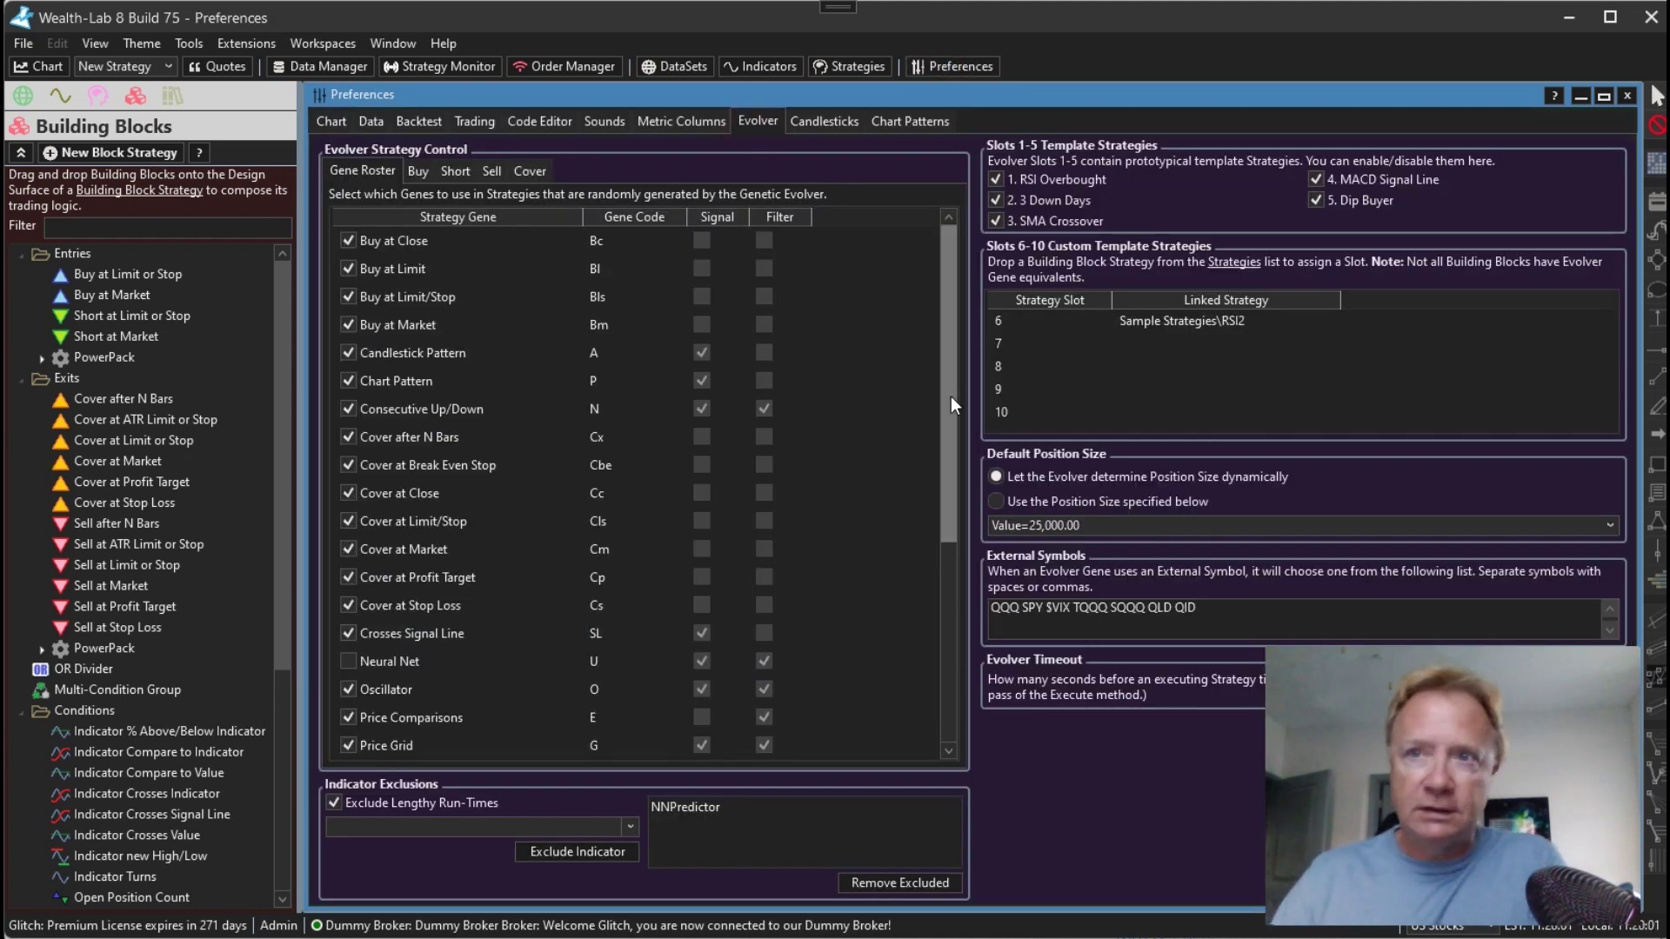
Browse the Buy, Short and Cover injection sub-tabs, settling on Sell blocks injected after Buy
{"action": "left_click", "coordinate": [418, 170]}
{"action": "left_click", "coordinate": [455, 174]}
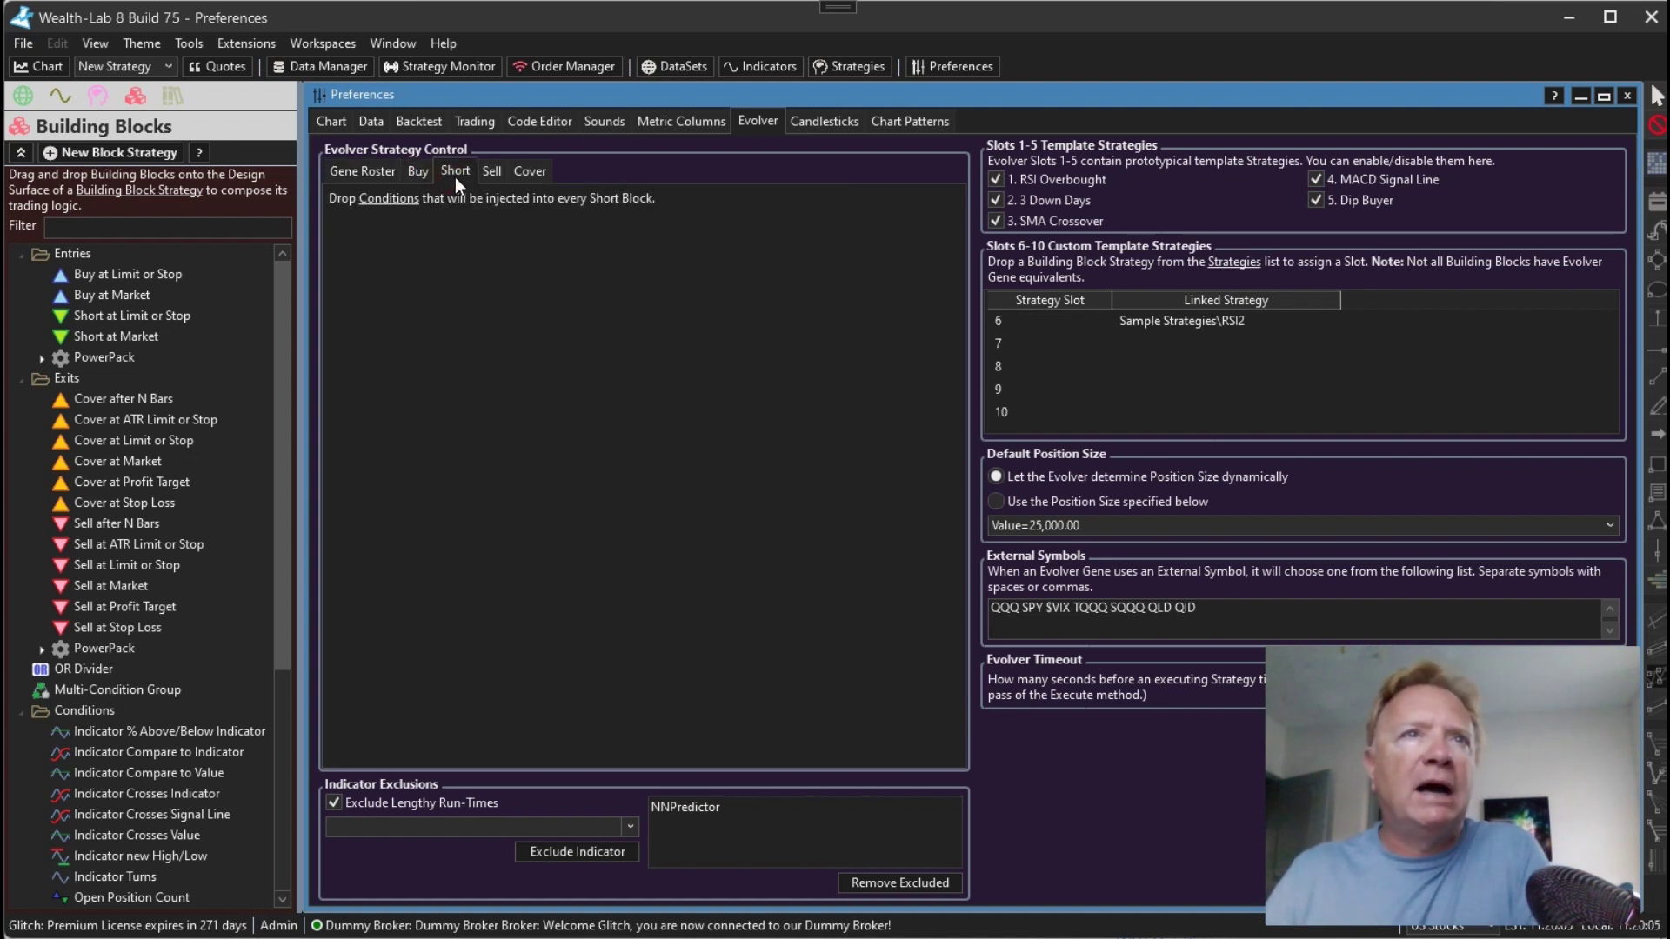
{"action": "left_click", "coordinate": [417, 170]}
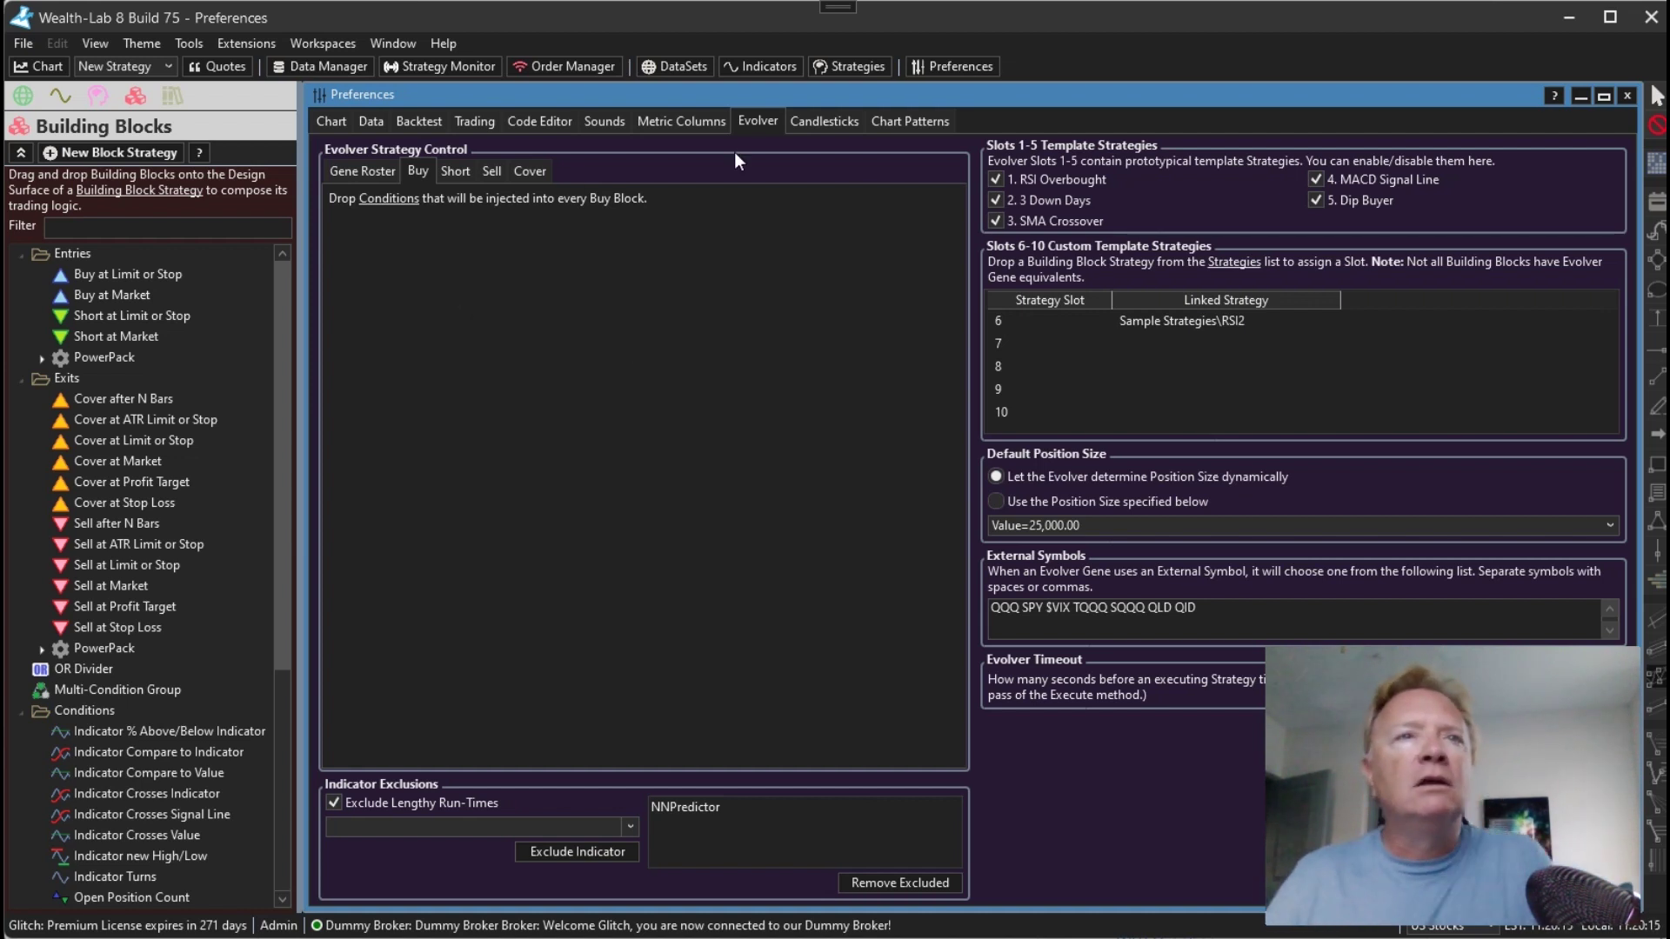
{"action": "left_click", "coordinate": [488, 174]}
{"action": "left_click", "coordinate": [529, 169]}
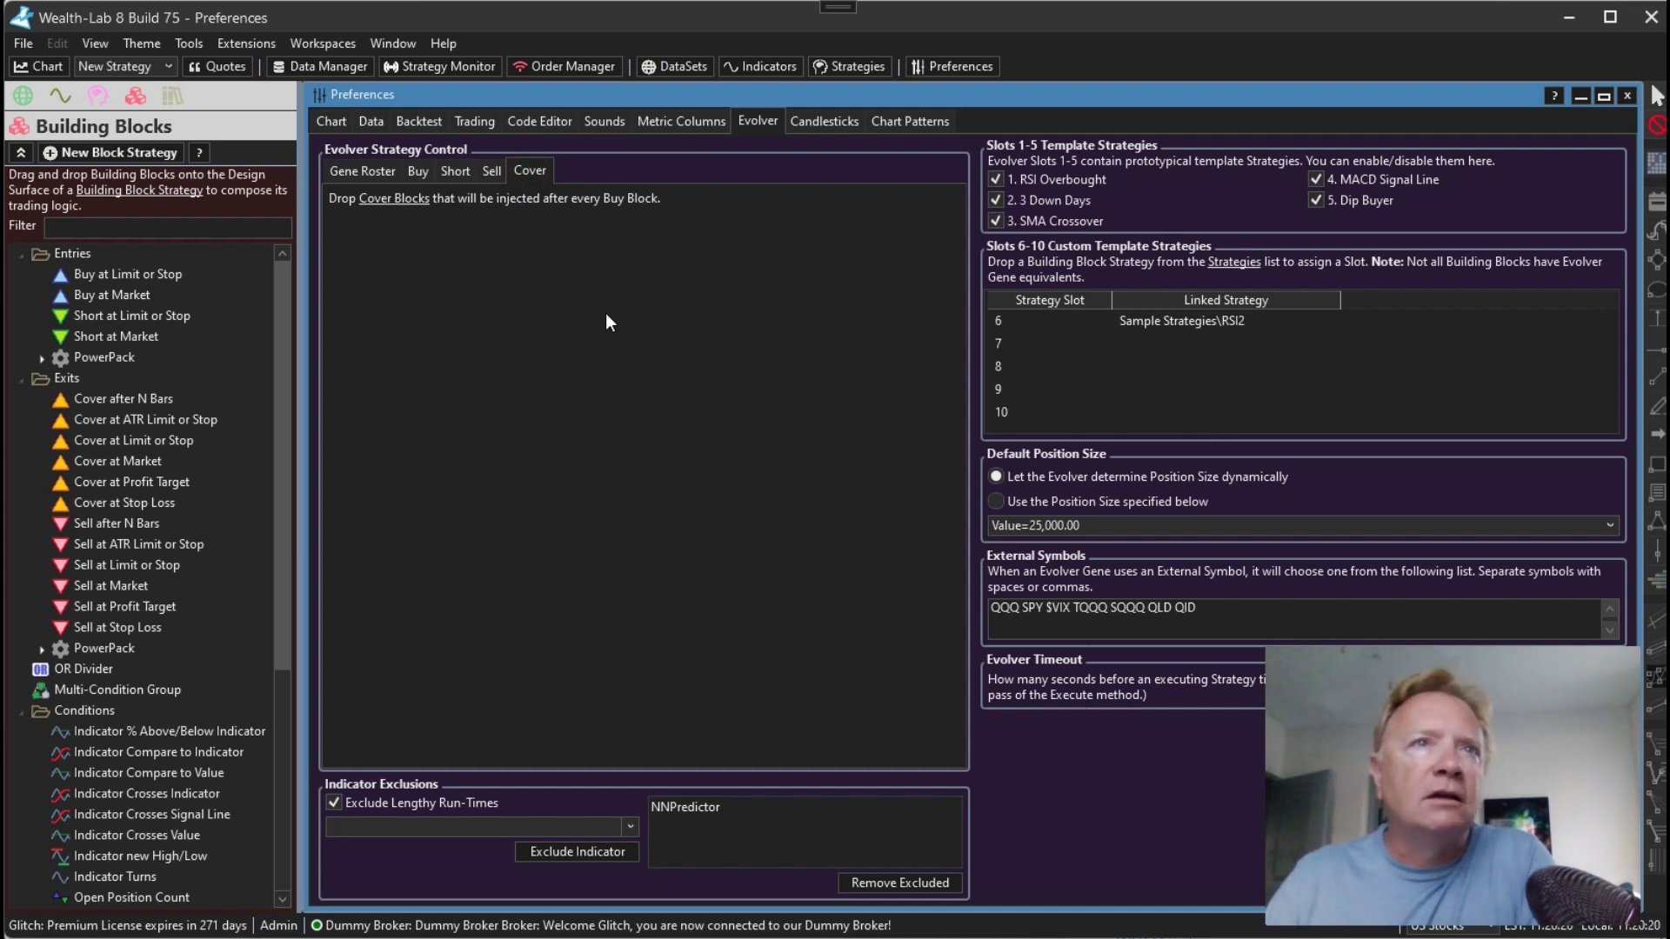
{"action": "left_click", "coordinate": [483, 171]}
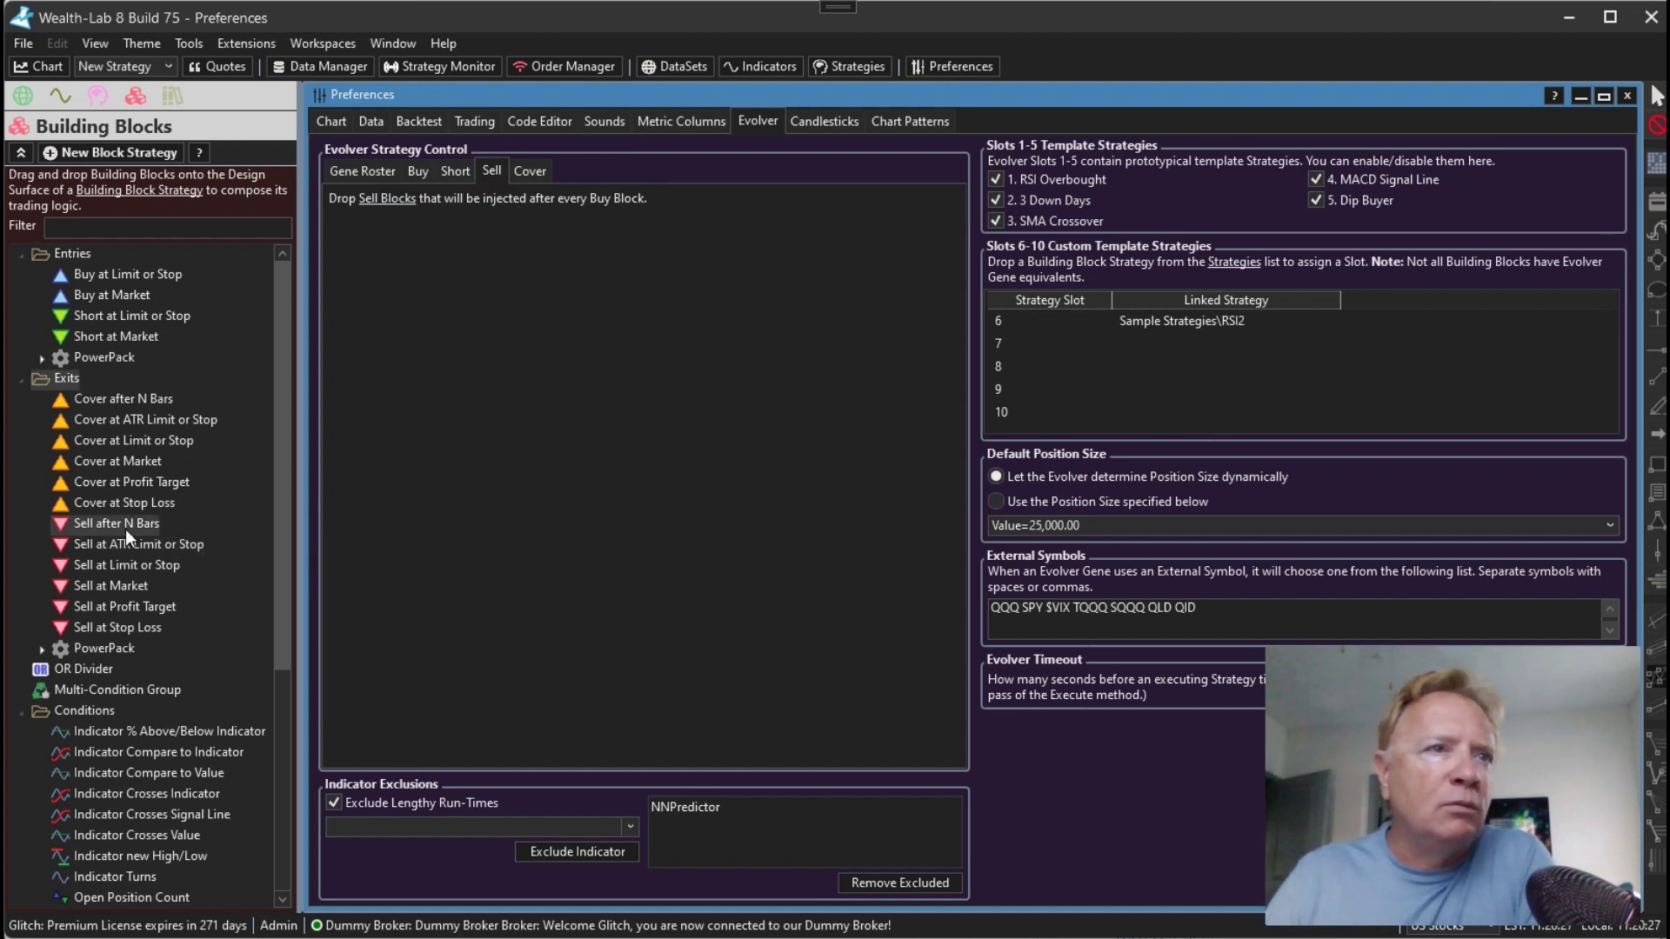
Add a Sell at Market block with an Indicator Compare to Value condition to the injected sells
{"action": "left_click", "coordinate": [122, 586]}
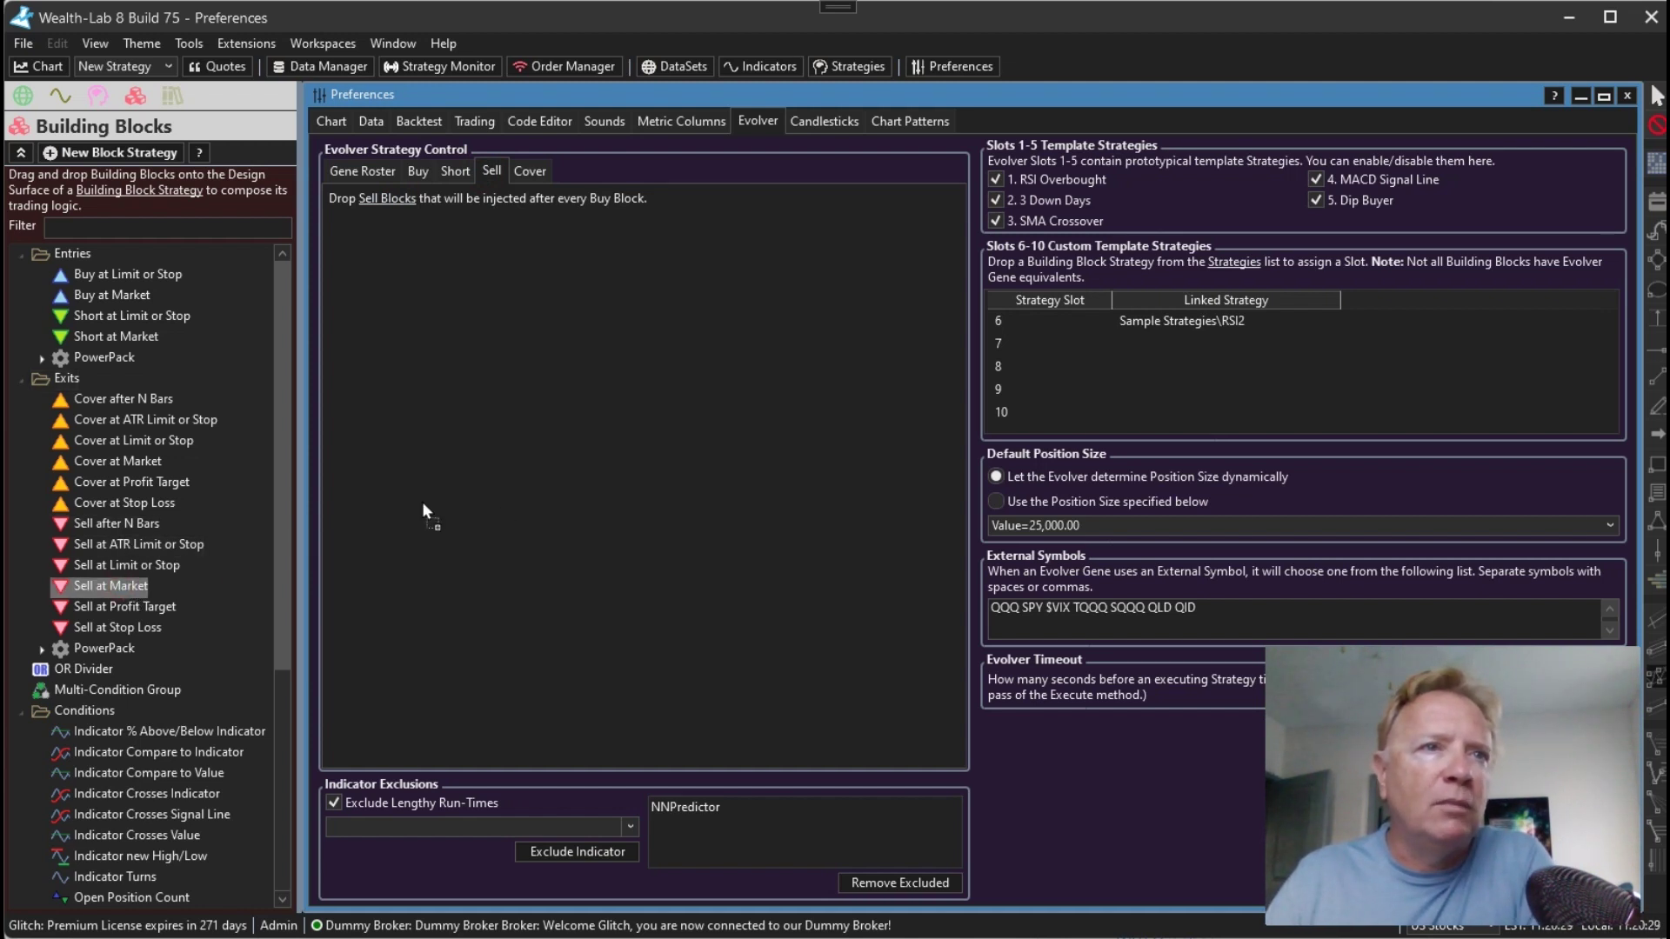
{"action": "left_click_drag", "start_coordinate": [583, 259], "coordinate": [583, 260]}
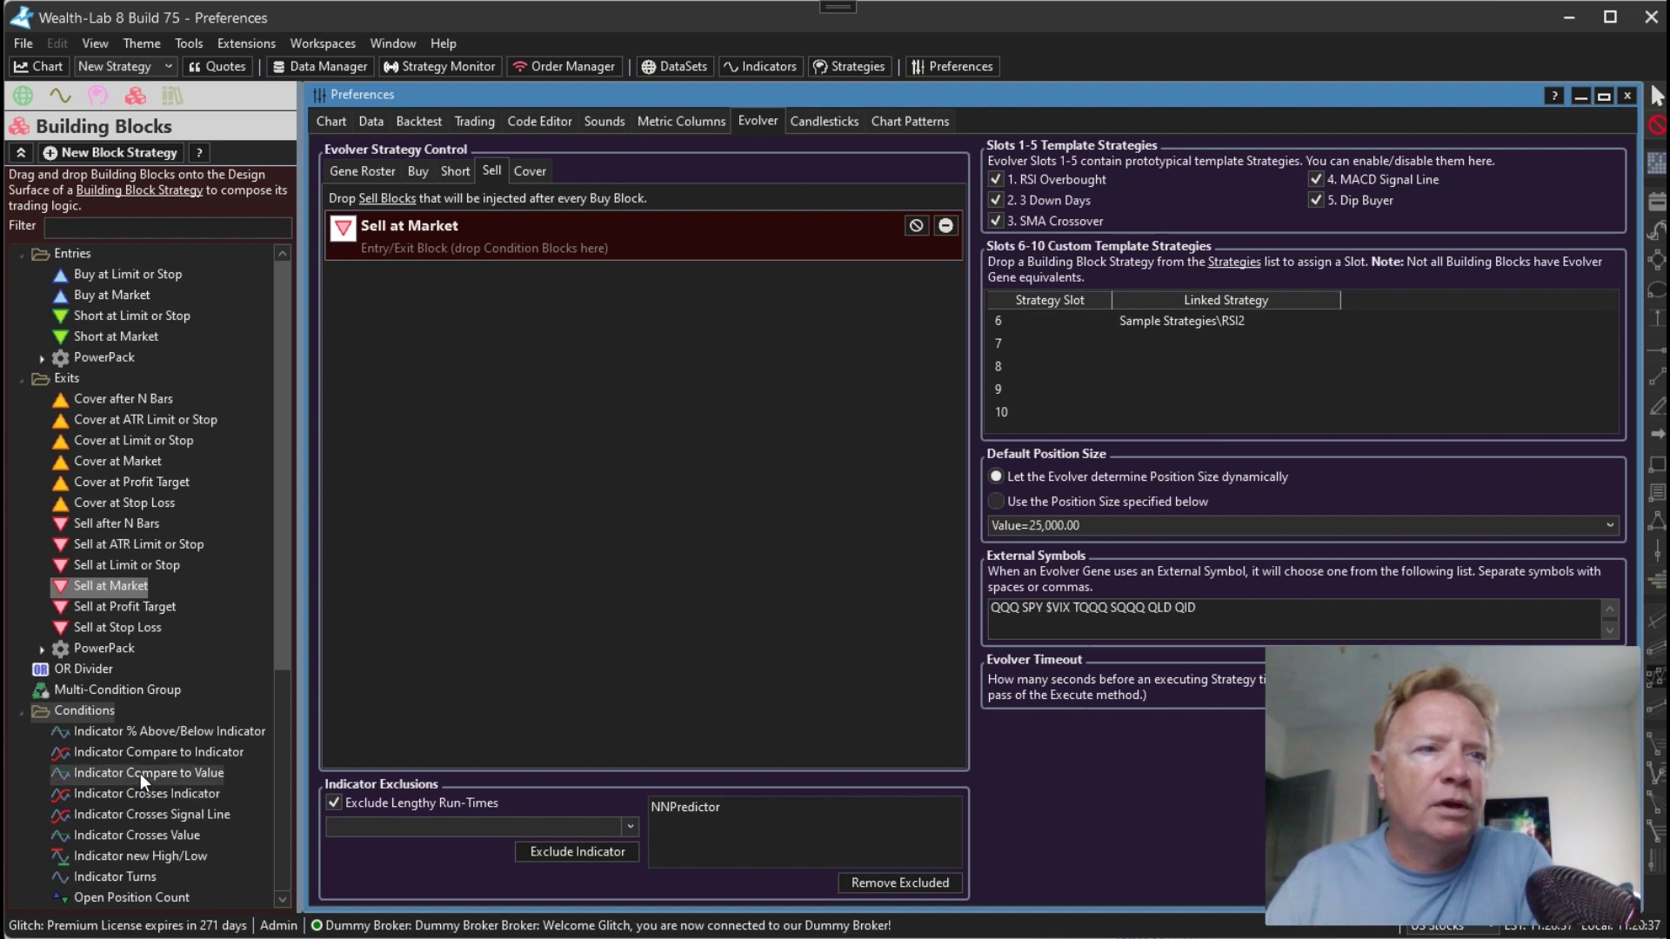
{"action": "left_click_drag", "start_coordinate": [139, 774], "coordinate": [391, 722]}
{"action": "left_click_drag", "start_coordinate": [508, 280], "coordinate": [514, 237]}
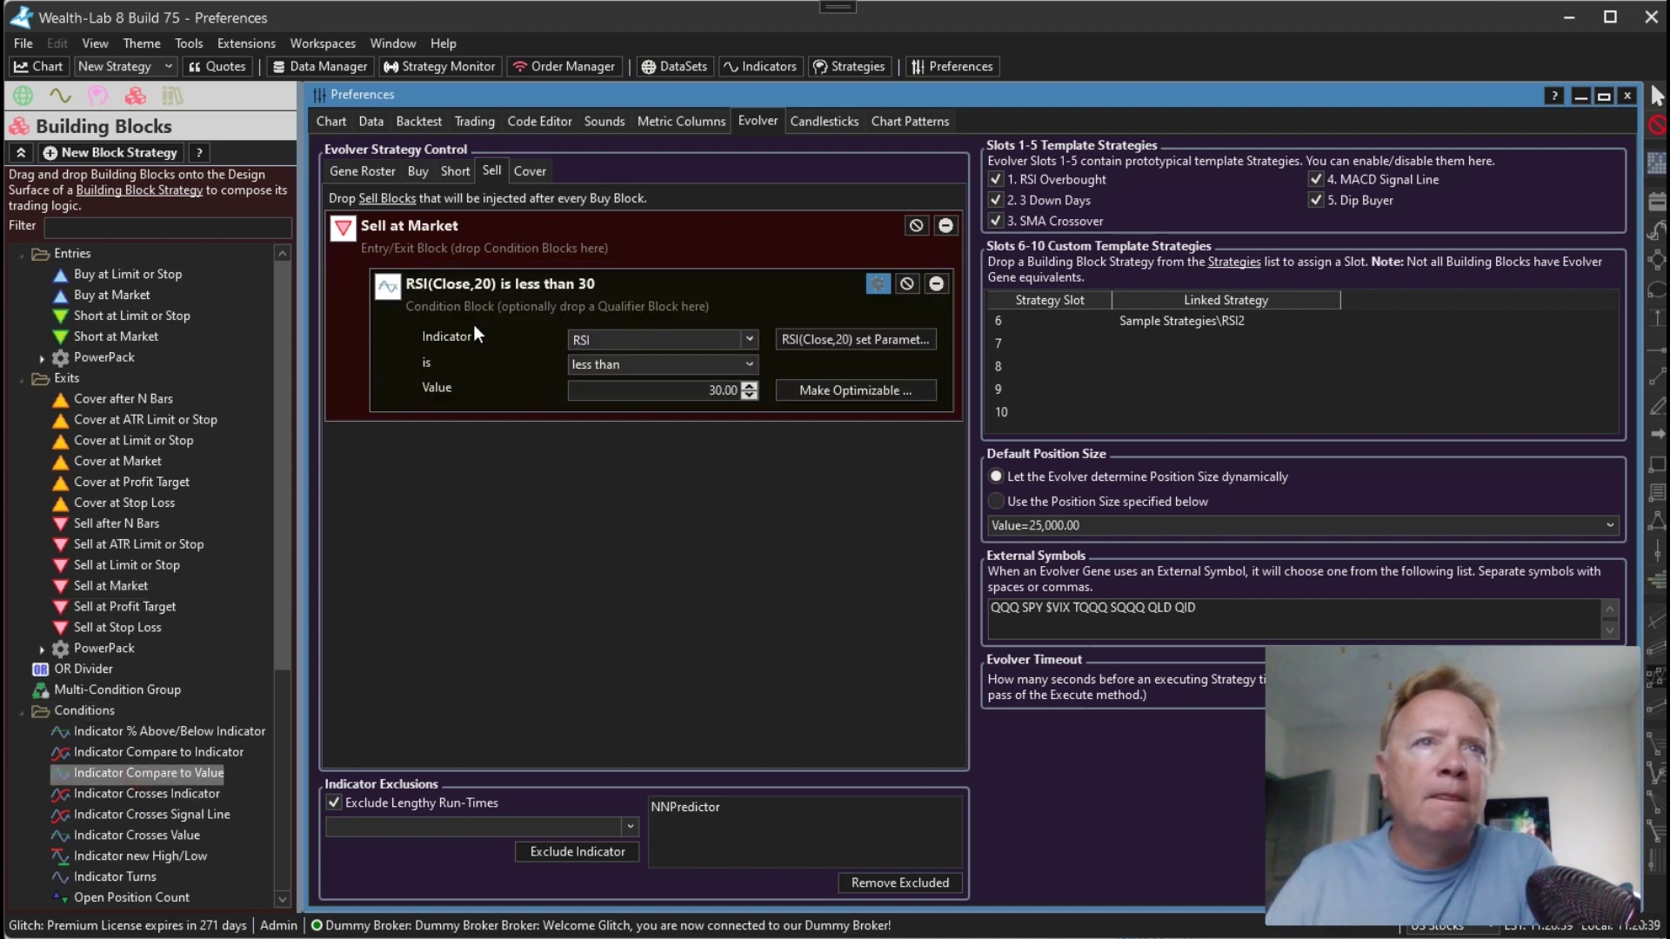
Set the condition to TimeOfDay greater than 1330, replacing the old value 30
{"action": "type", "text": "TimeOfDay"}
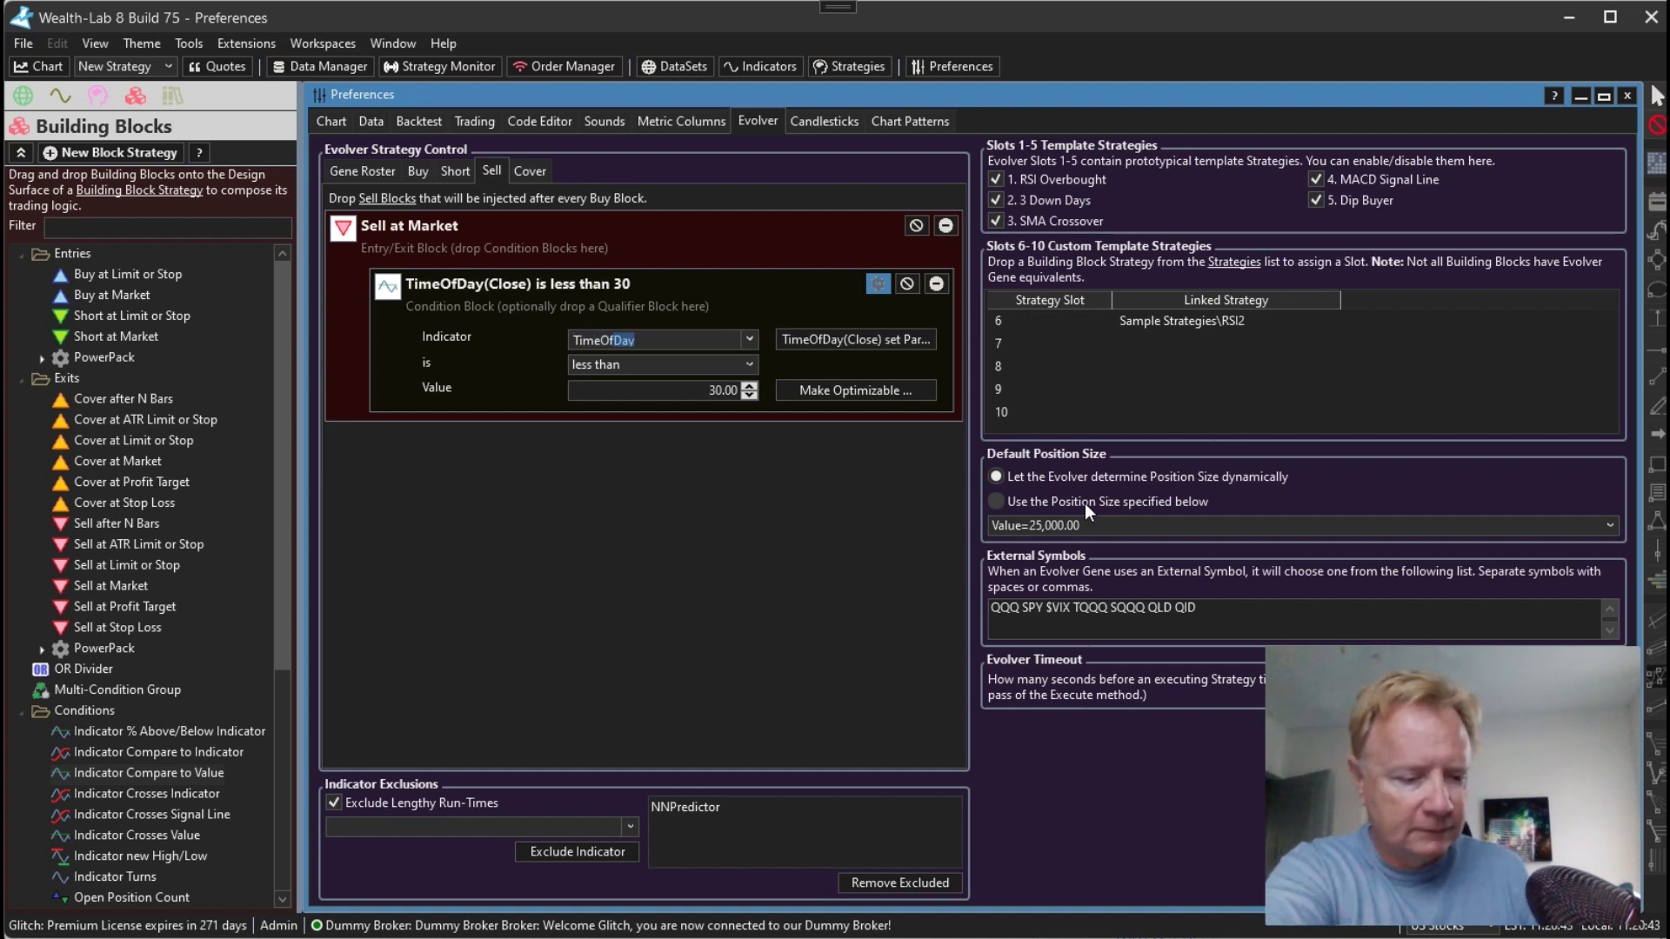
{"action": "key", "text": "Tab"}
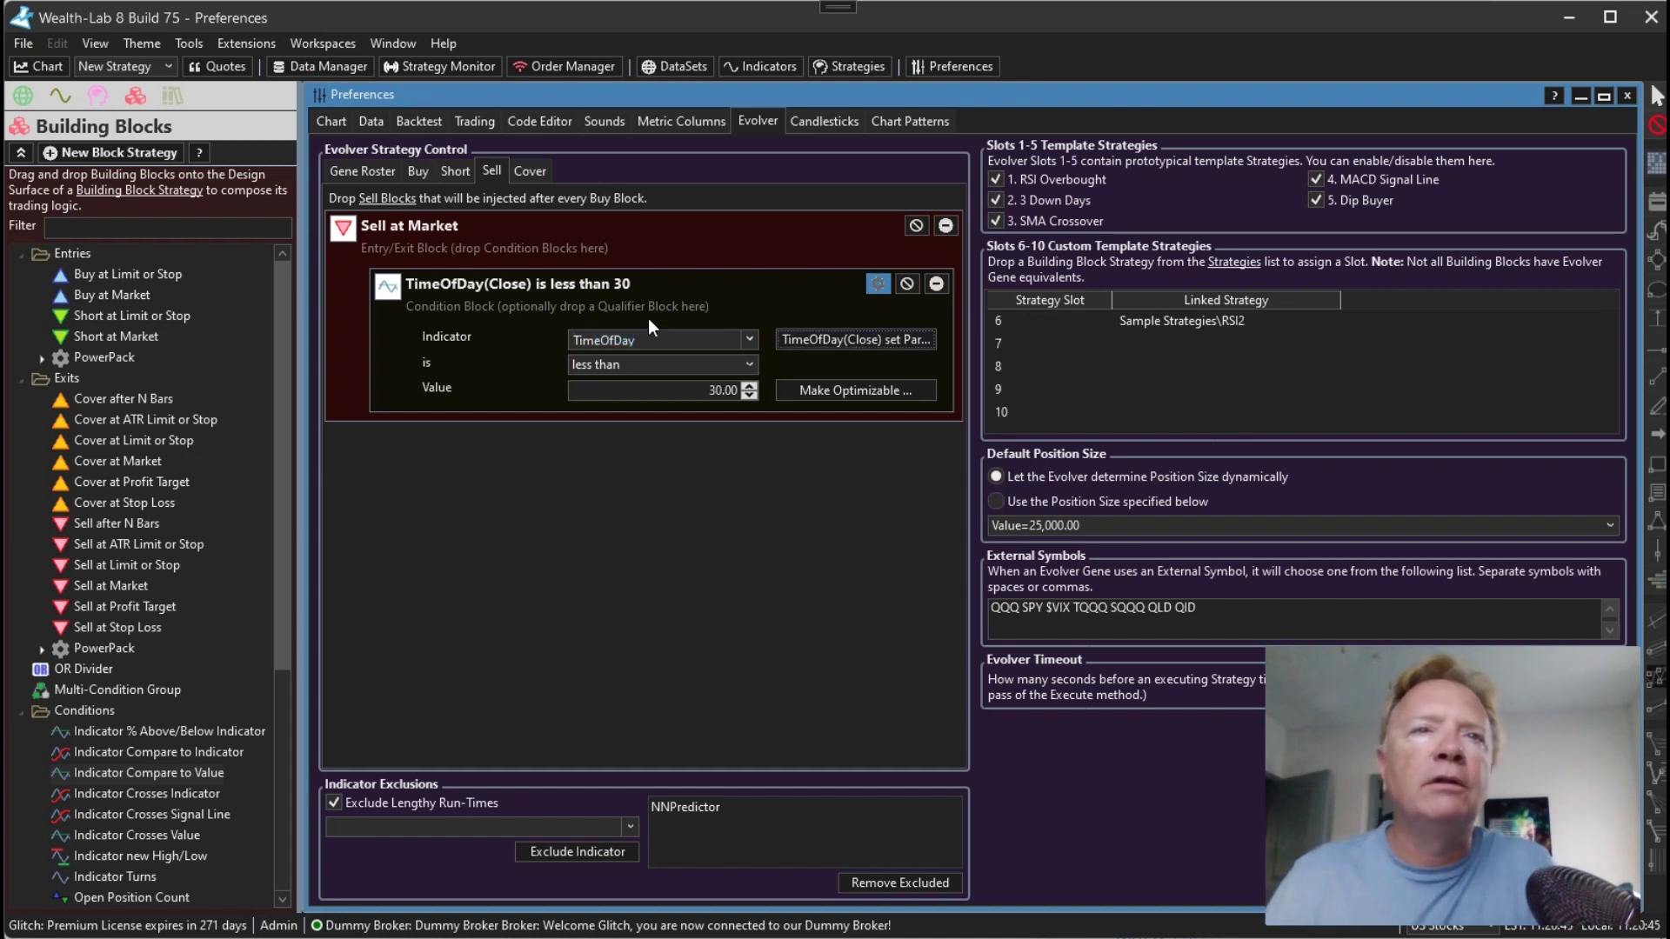
{"action": "left_click", "coordinate": [598, 362]}
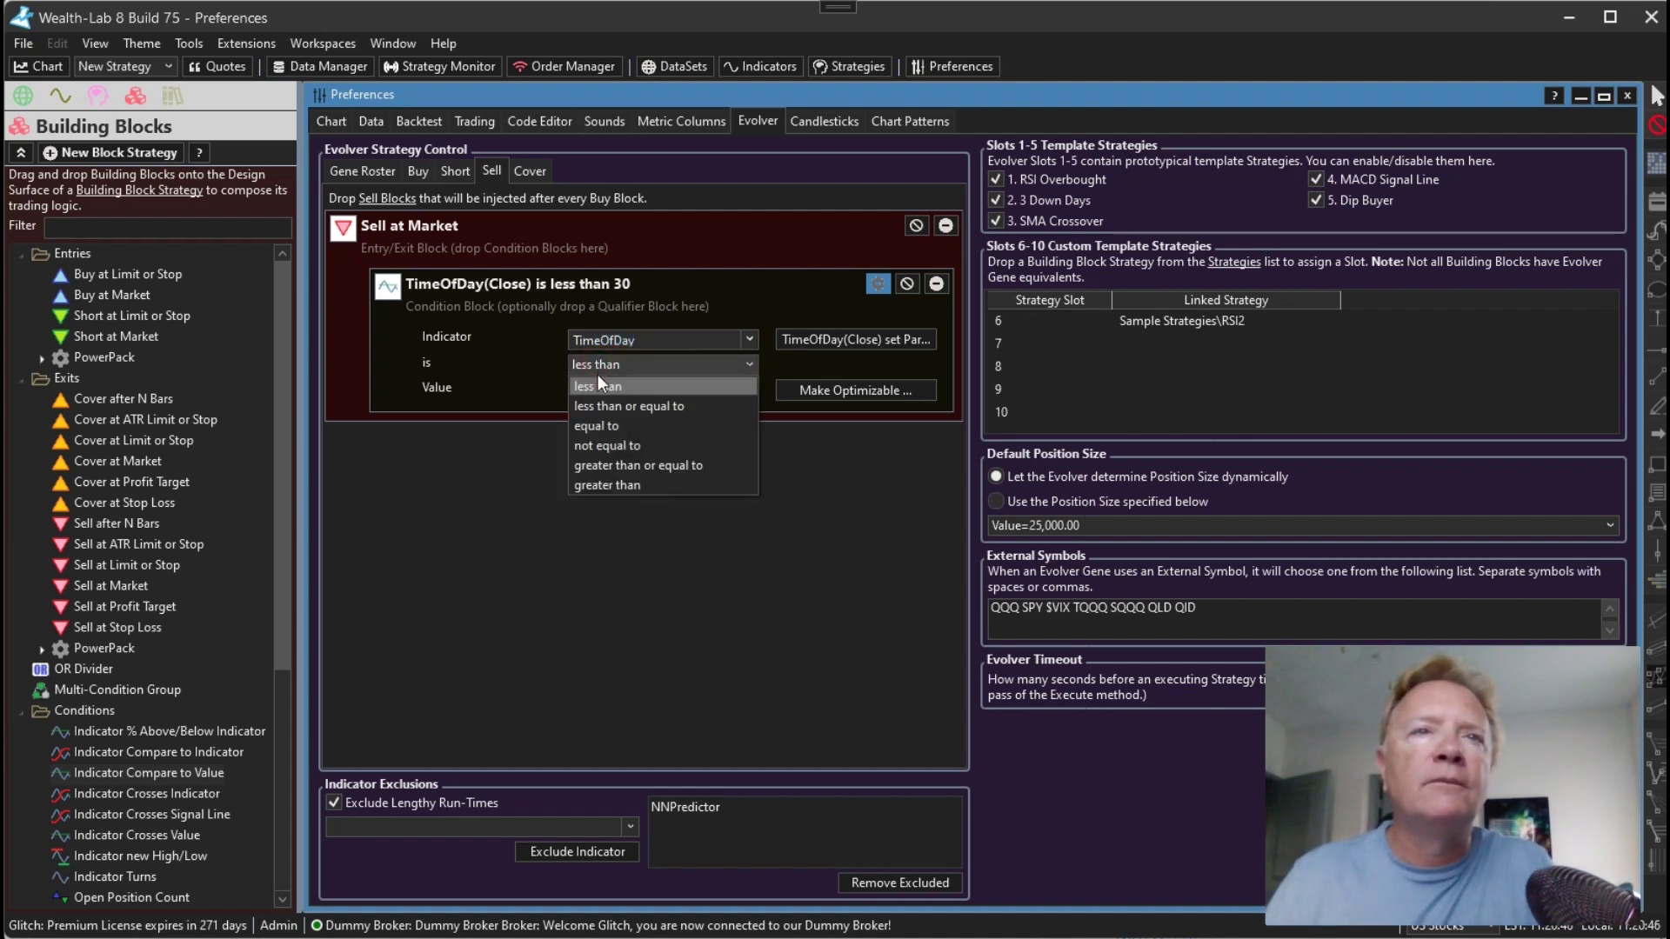
{"action": "left_click", "coordinate": [629, 485]}
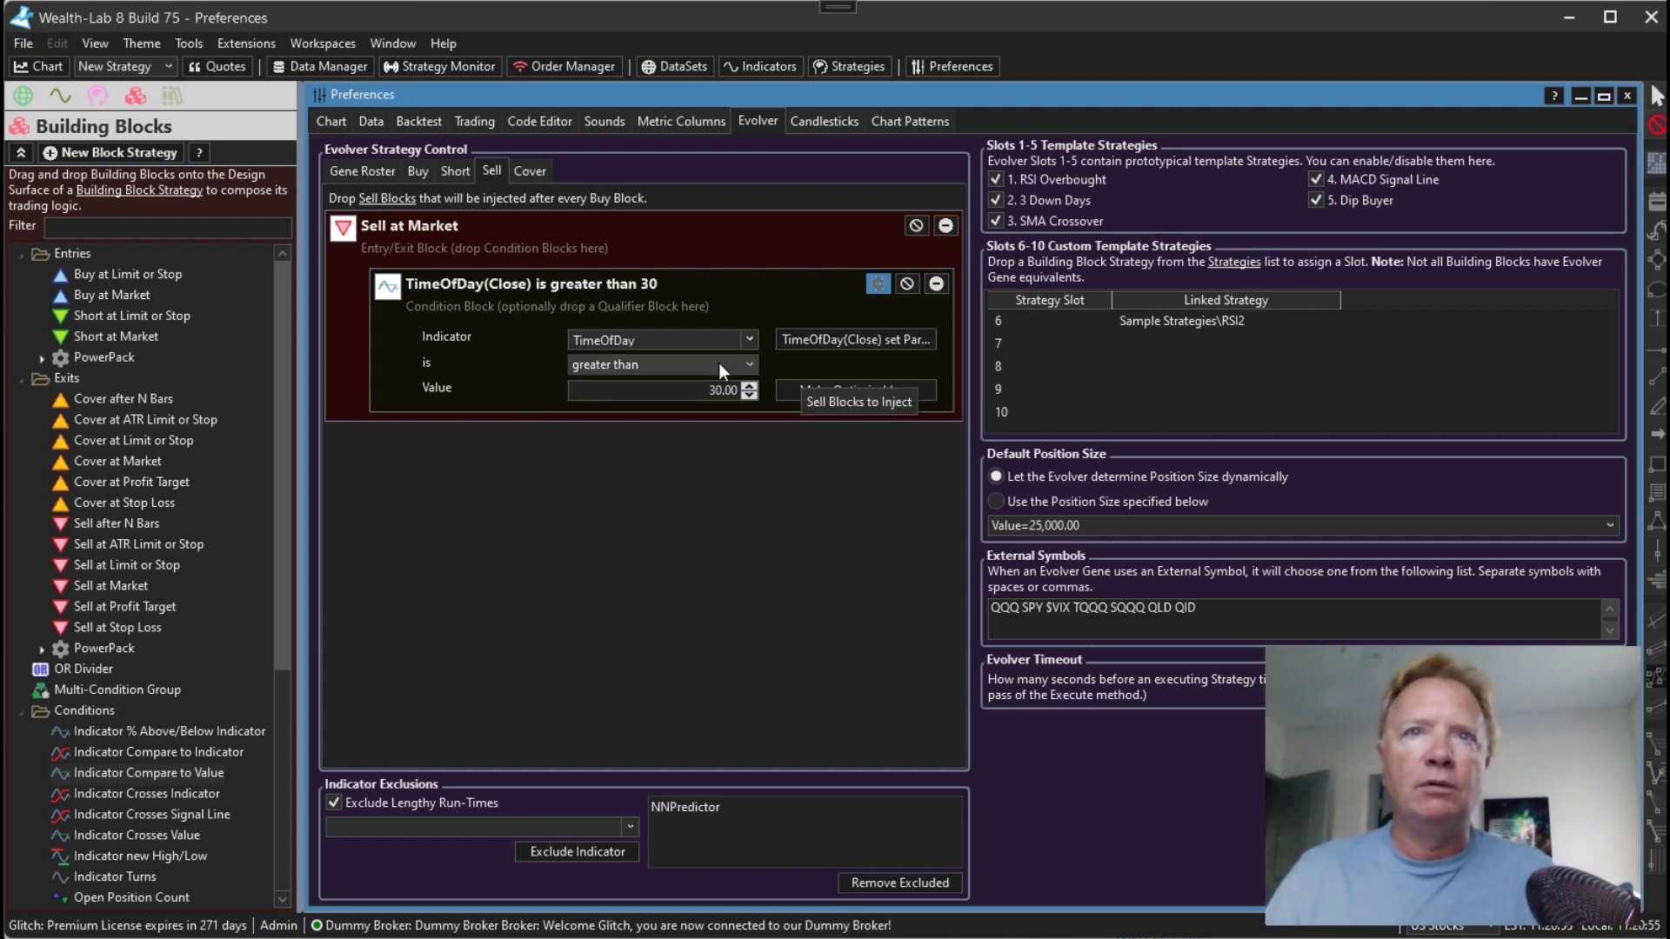
{"action": "left_click", "coordinate": [709, 389]}
{"action": "double_click", "coordinate": [709, 389]}
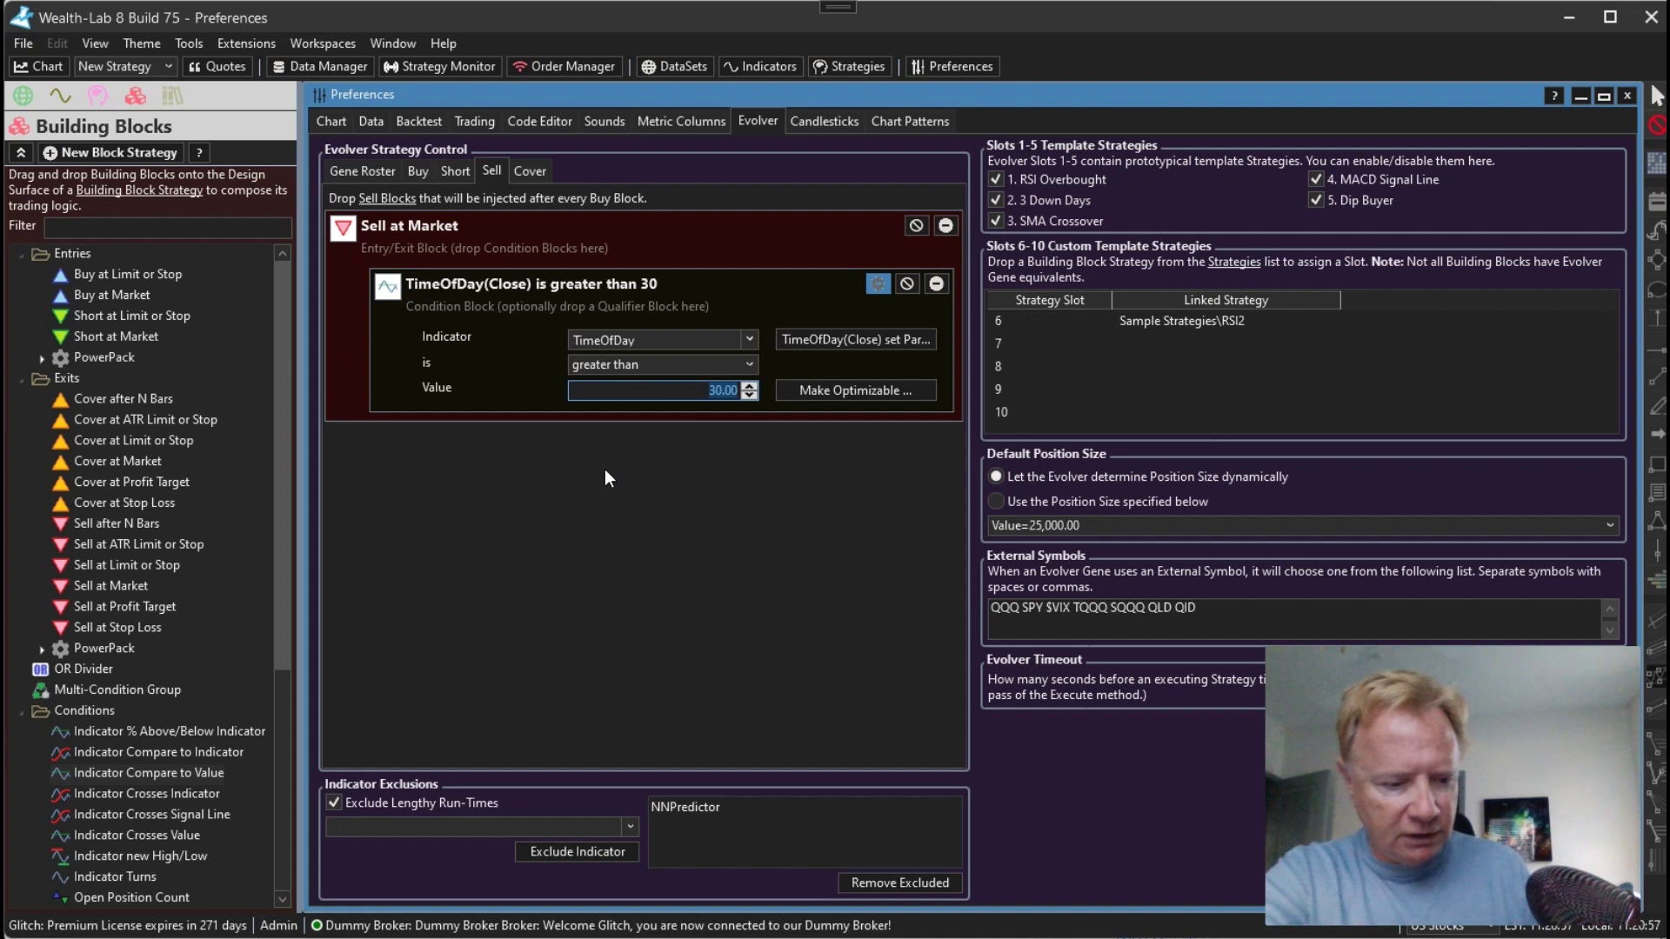
{"action": "type", "text": "13"}
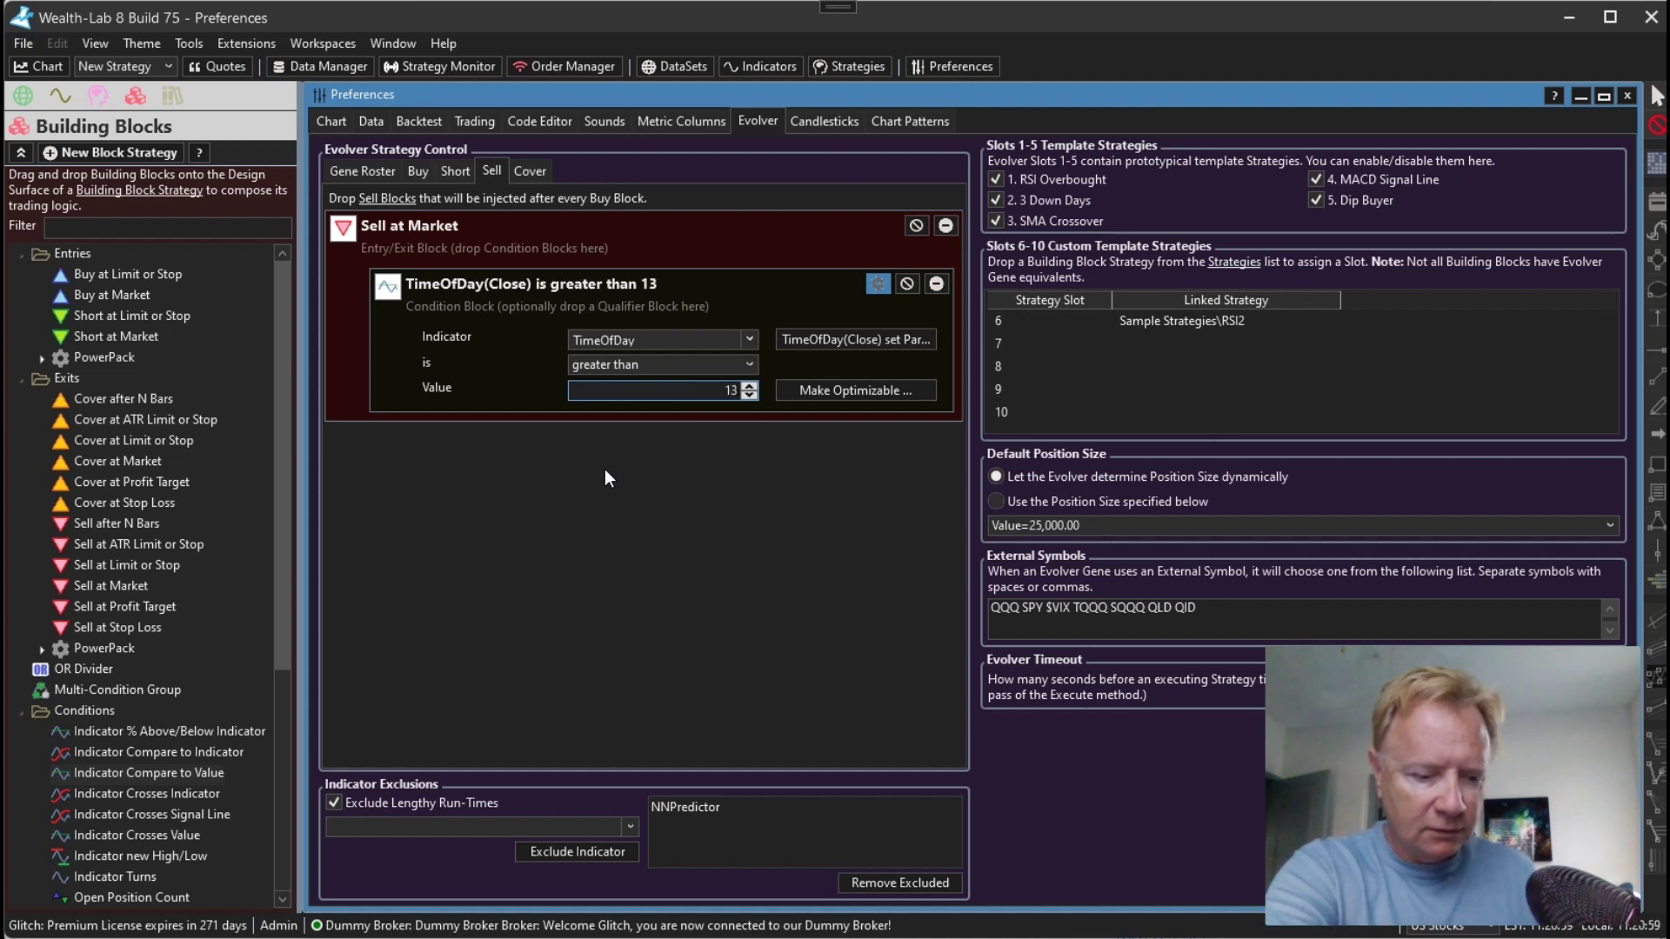
{"action": "type", "text": "30"}
{"action": "key", "text": "Tab"}
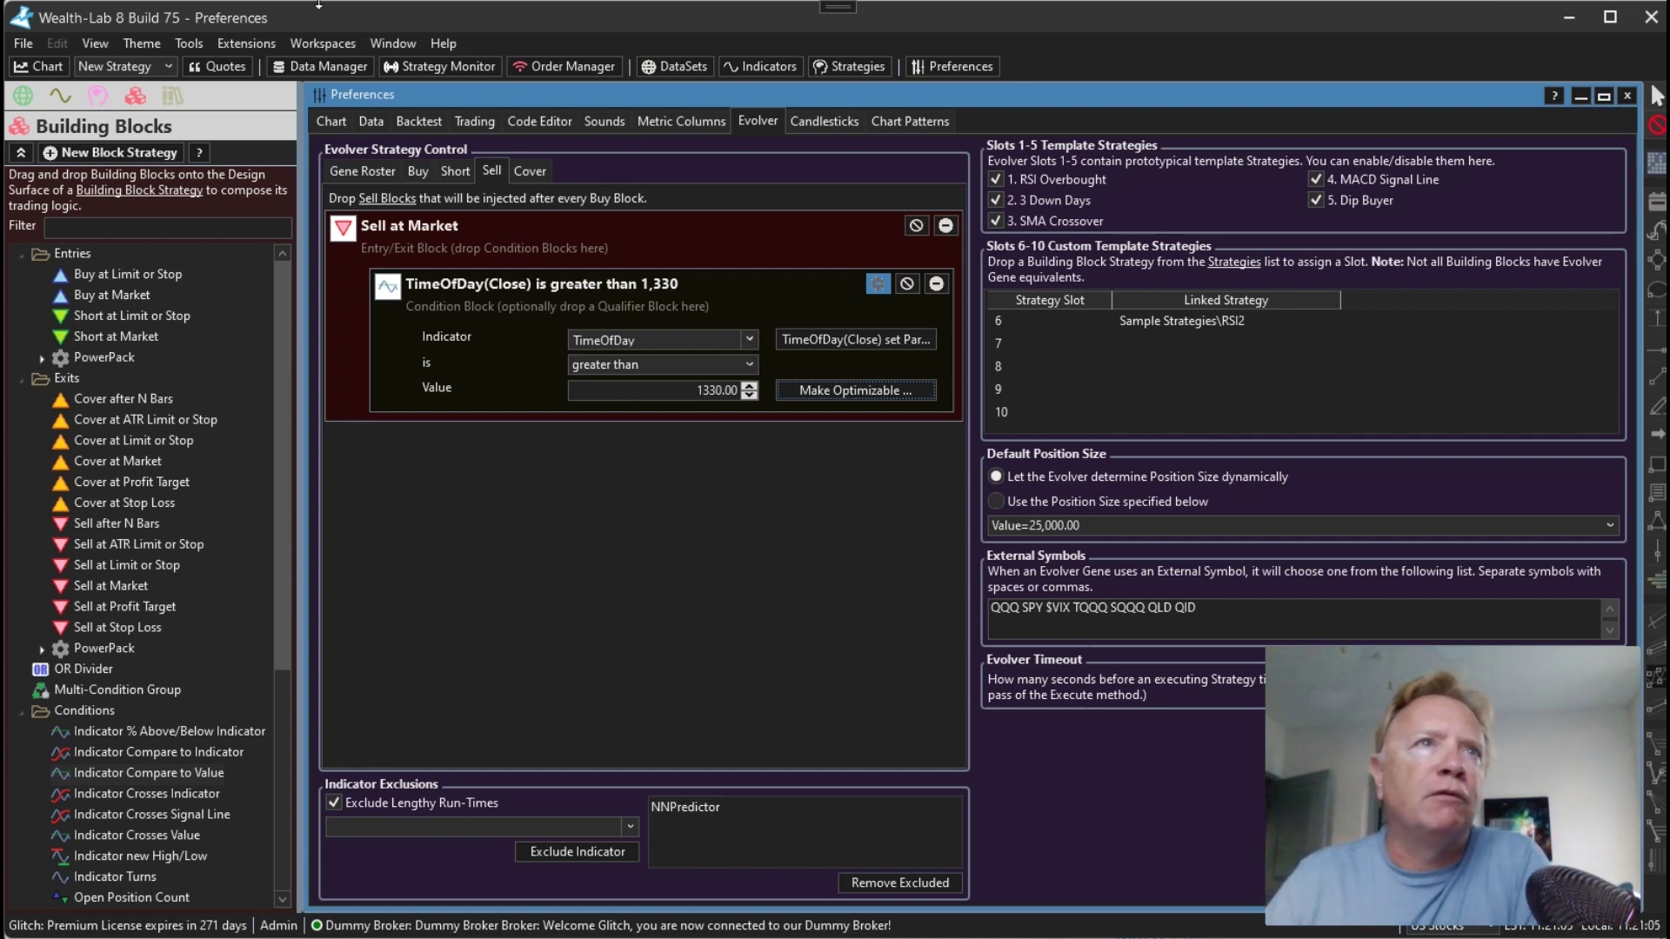
Open a new Strategy Genetic Evolver window and select Strategy 9
{"action": "left_click", "coordinate": [186, 45]}
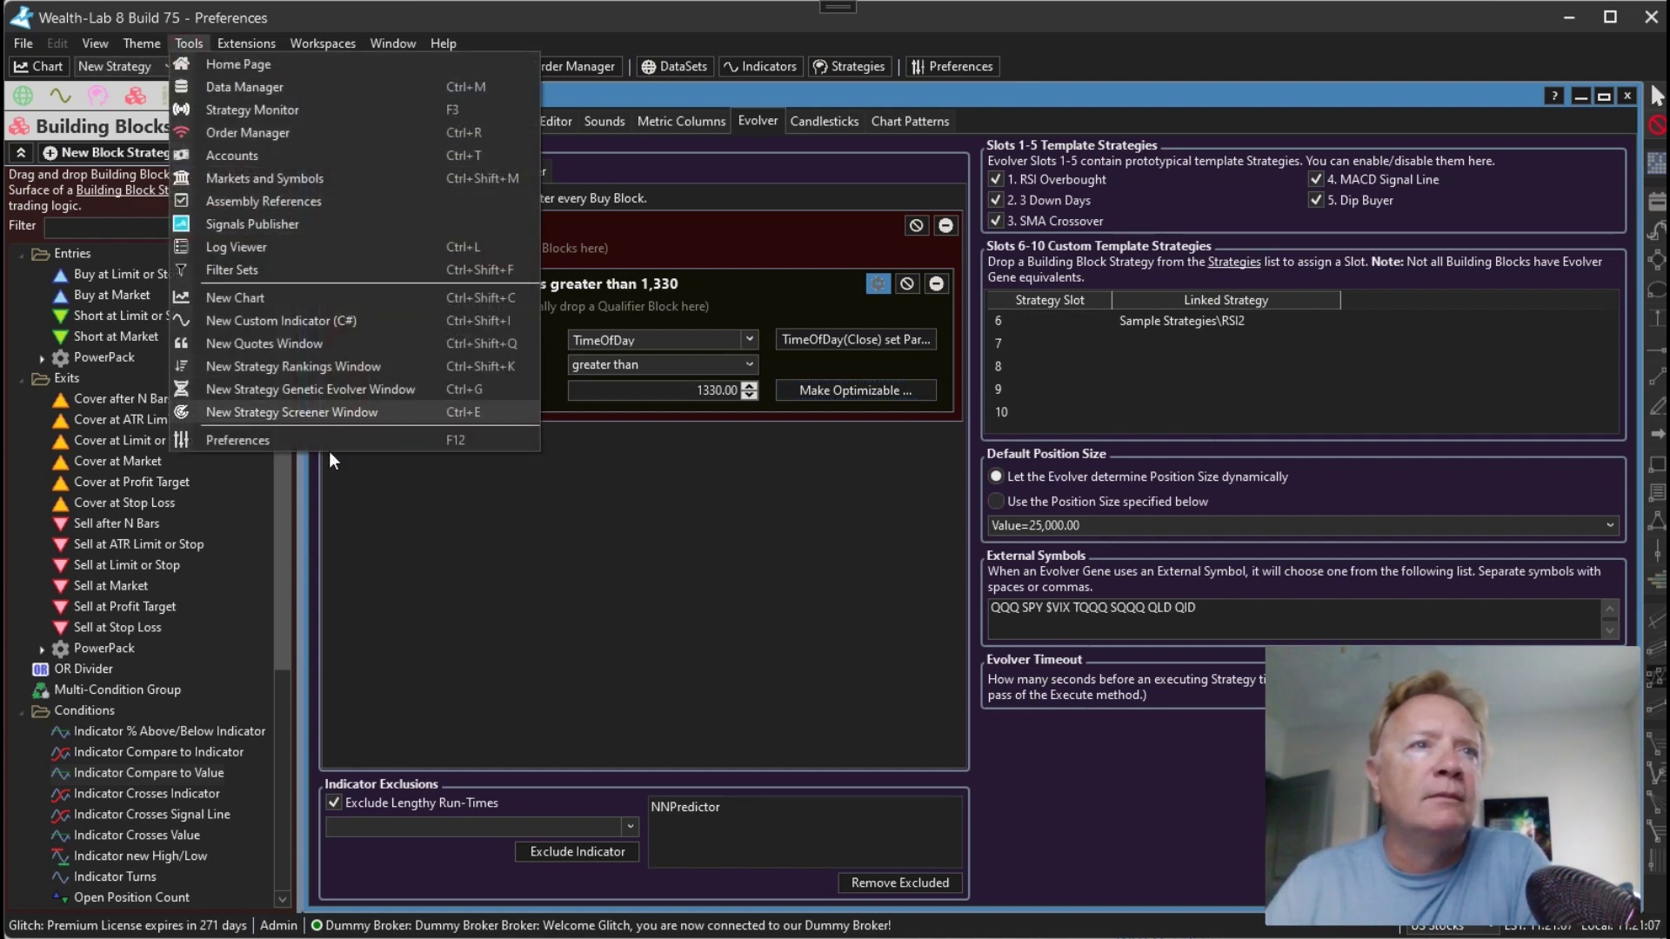
{"action": "left_click", "coordinate": [321, 388]}
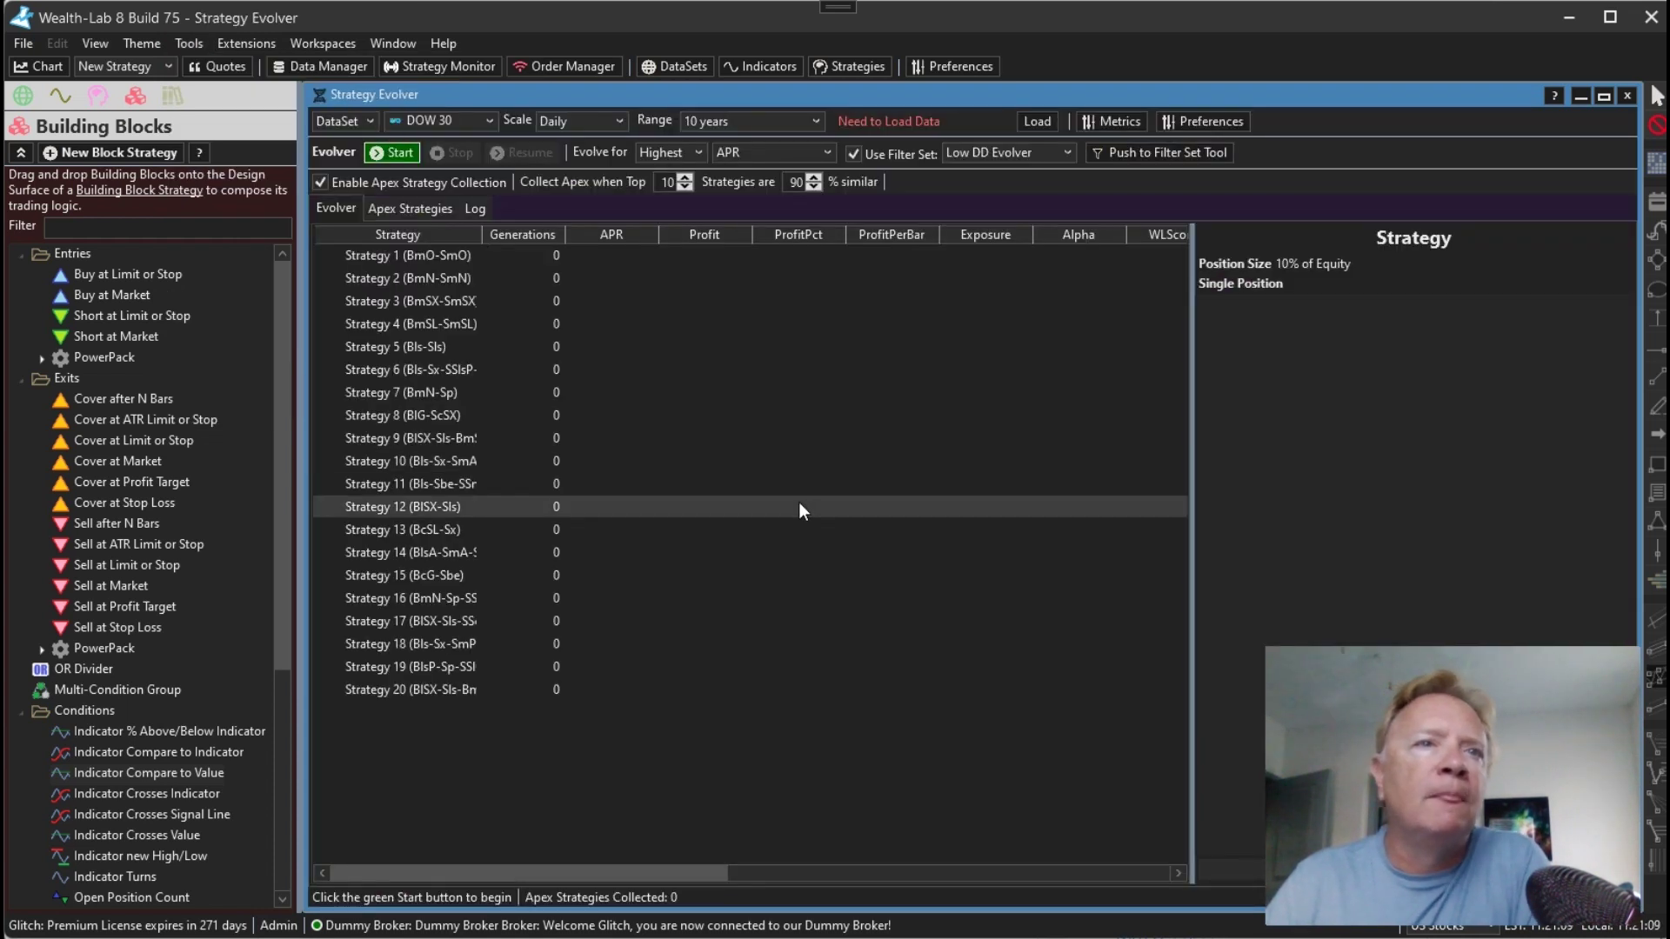
{"action": "left_click", "coordinate": [414, 438]}
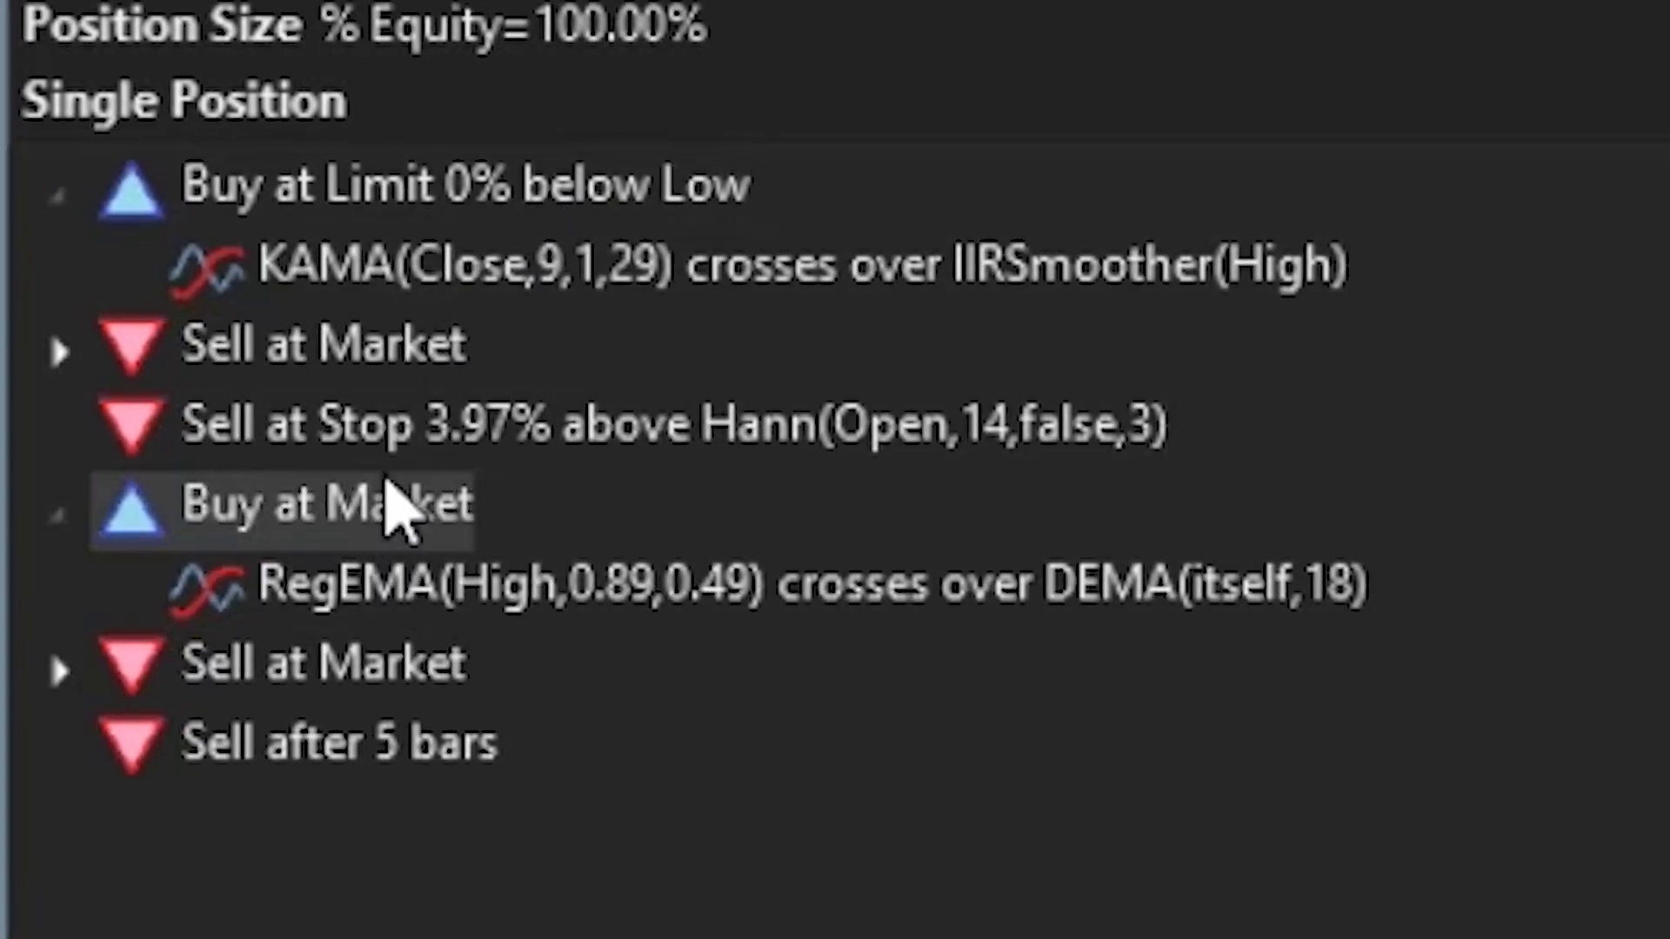
Expand Strategy 9's two Sell at Market exits to reveal their TimeOfDay conditions
{"action": "left_click", "coordinate": [61, 350]}
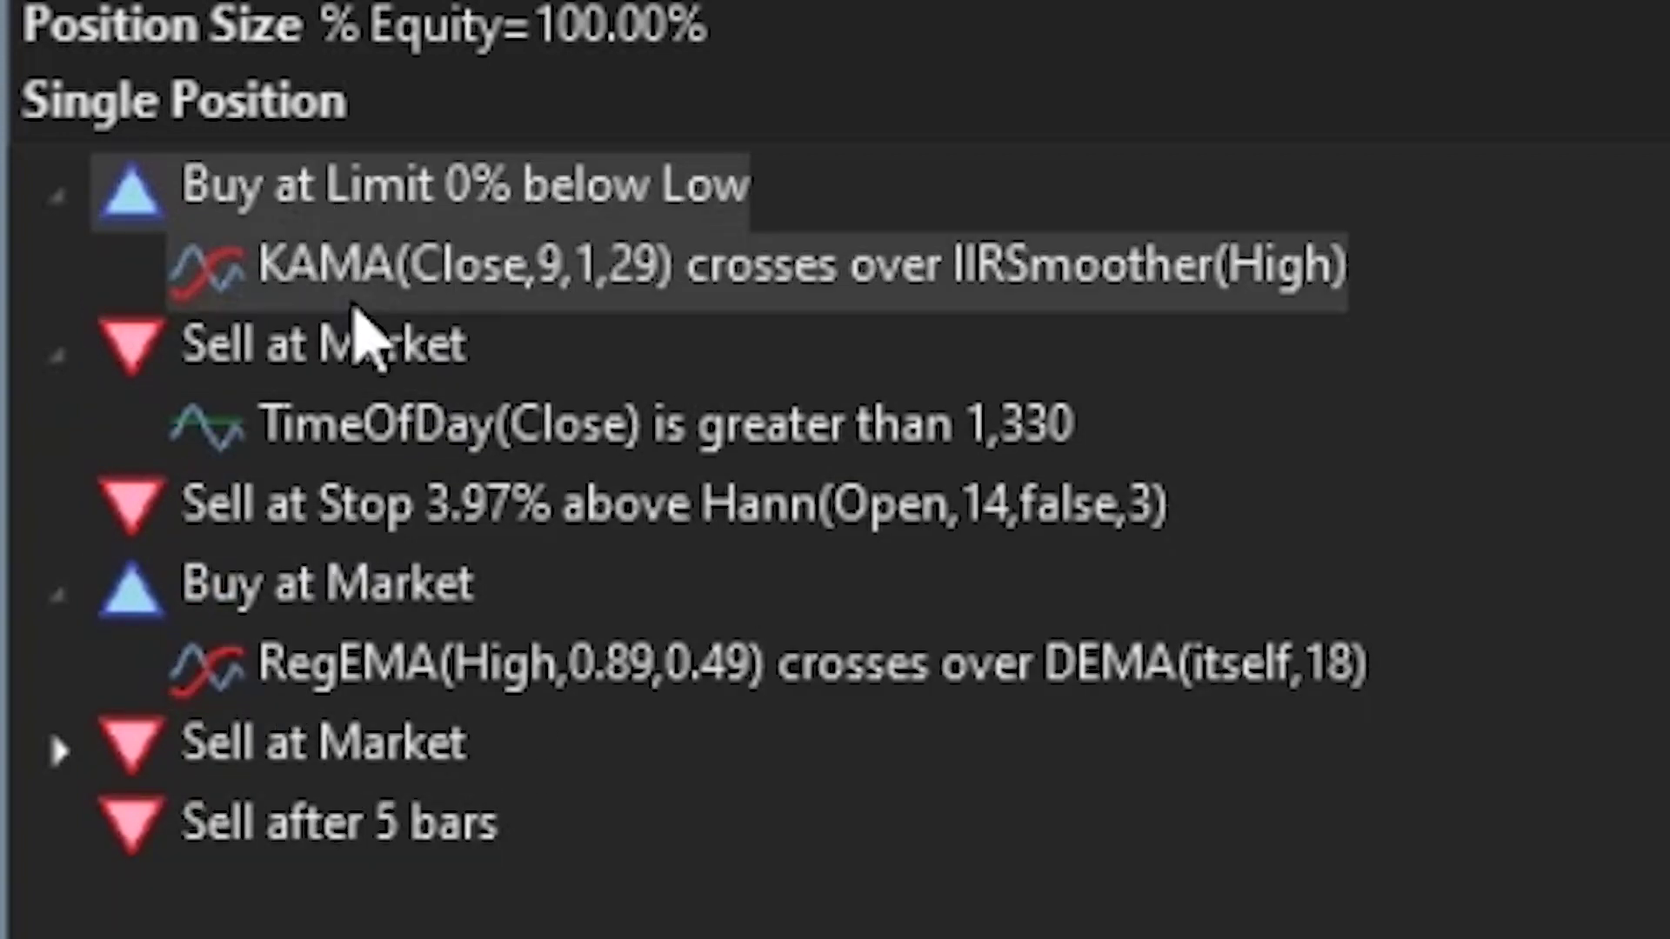
{"action": "left_click", "coordinate": [301, 343]}
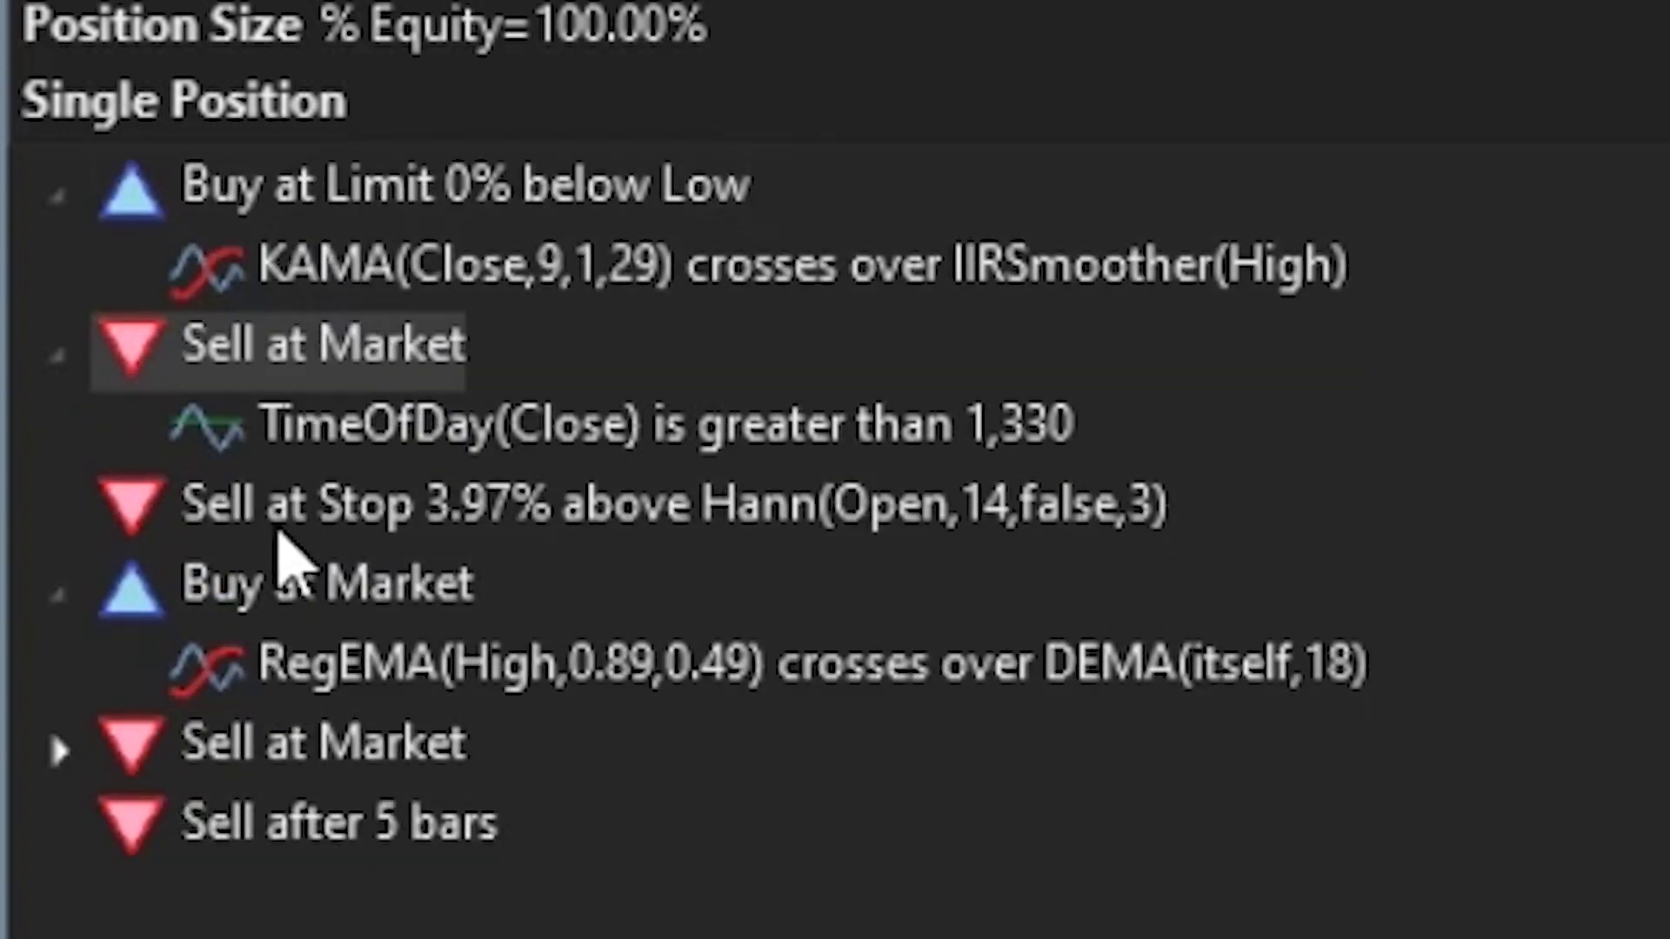
{"action": "left_click", "coordinate": [652, 269]}
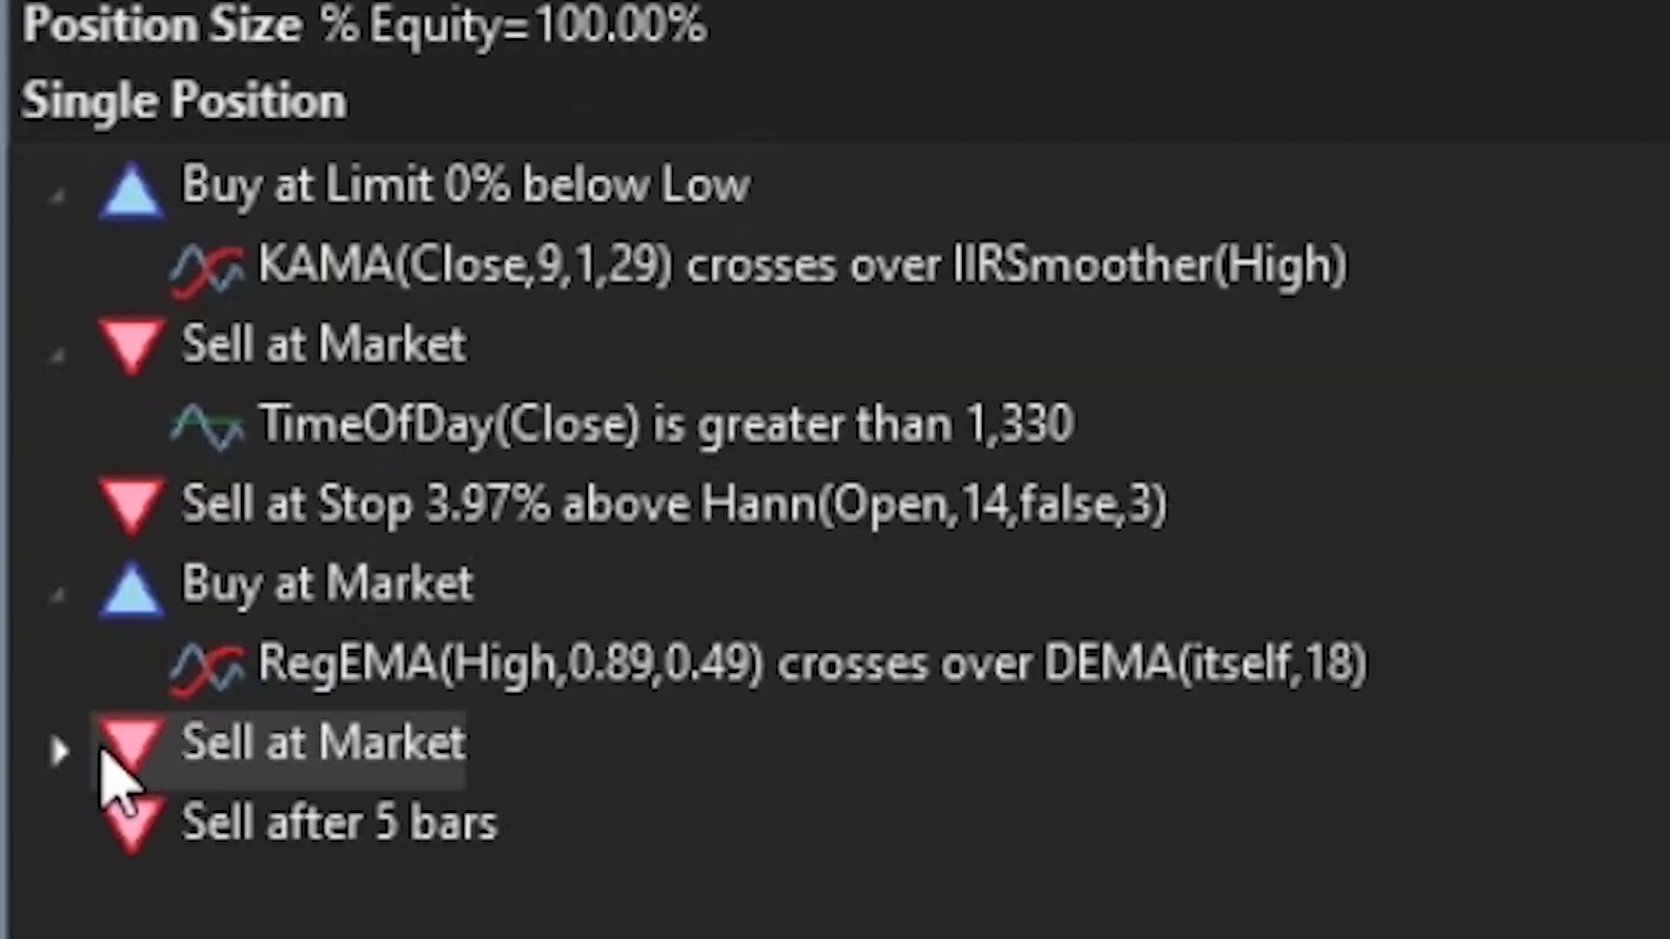
{"action": "left_click", "coordinate": [59, 750]}
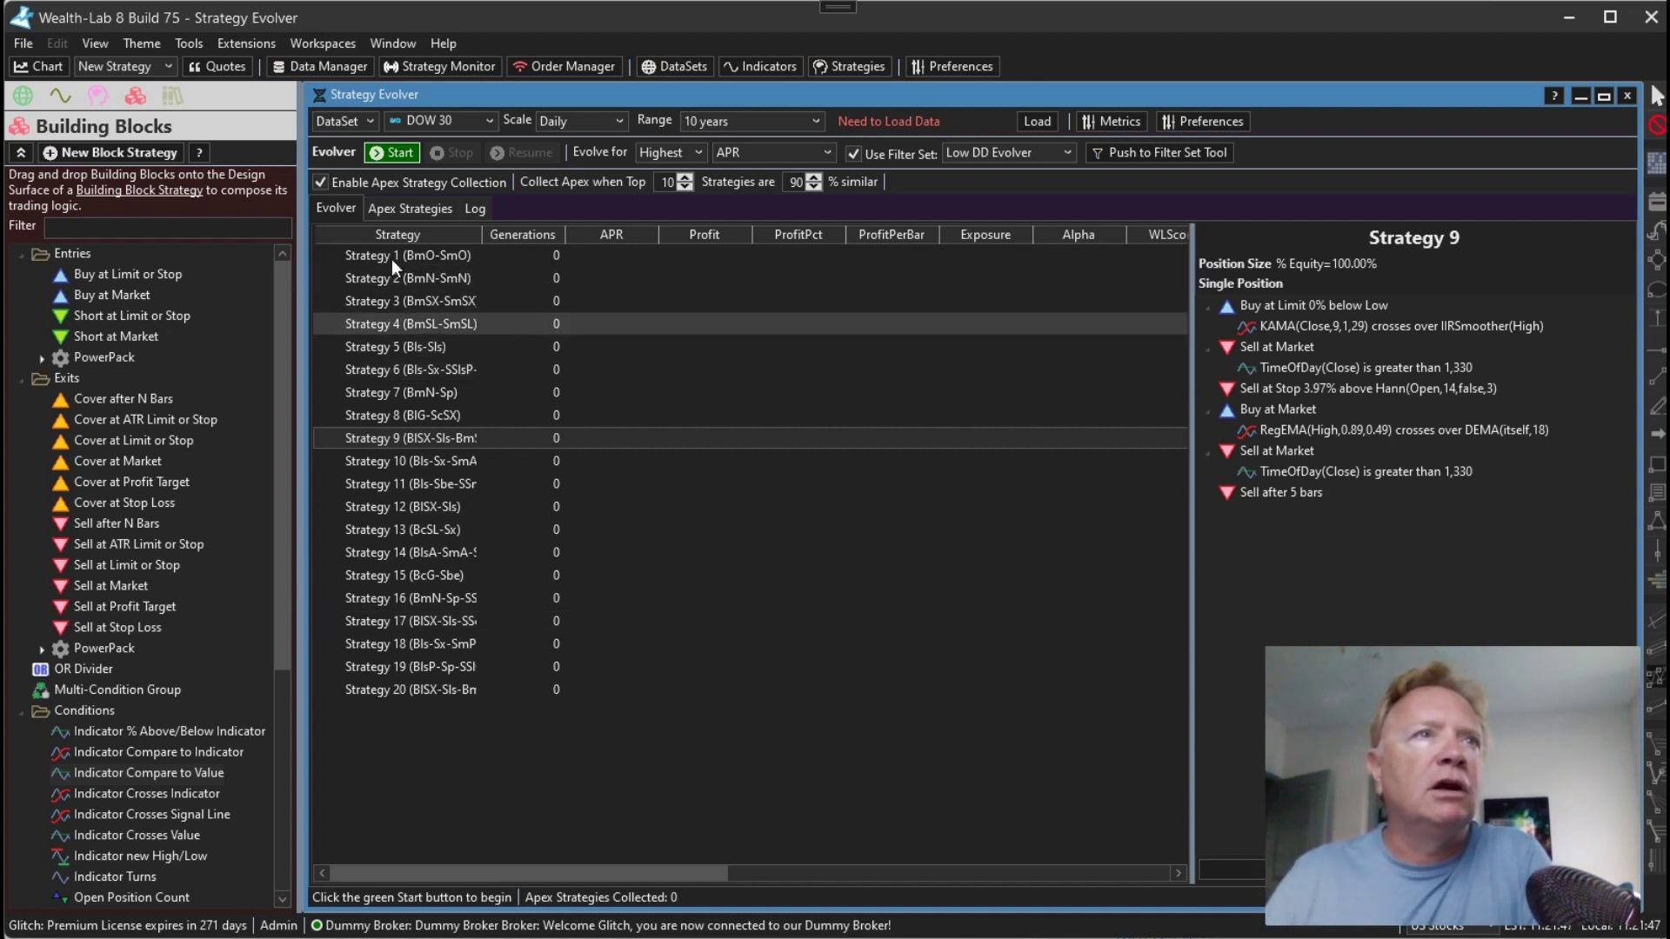
Show the C# Coding QuickRef and create a new C# Coded strategy
{"action": "left_click", "coordinate": [171, 94]}
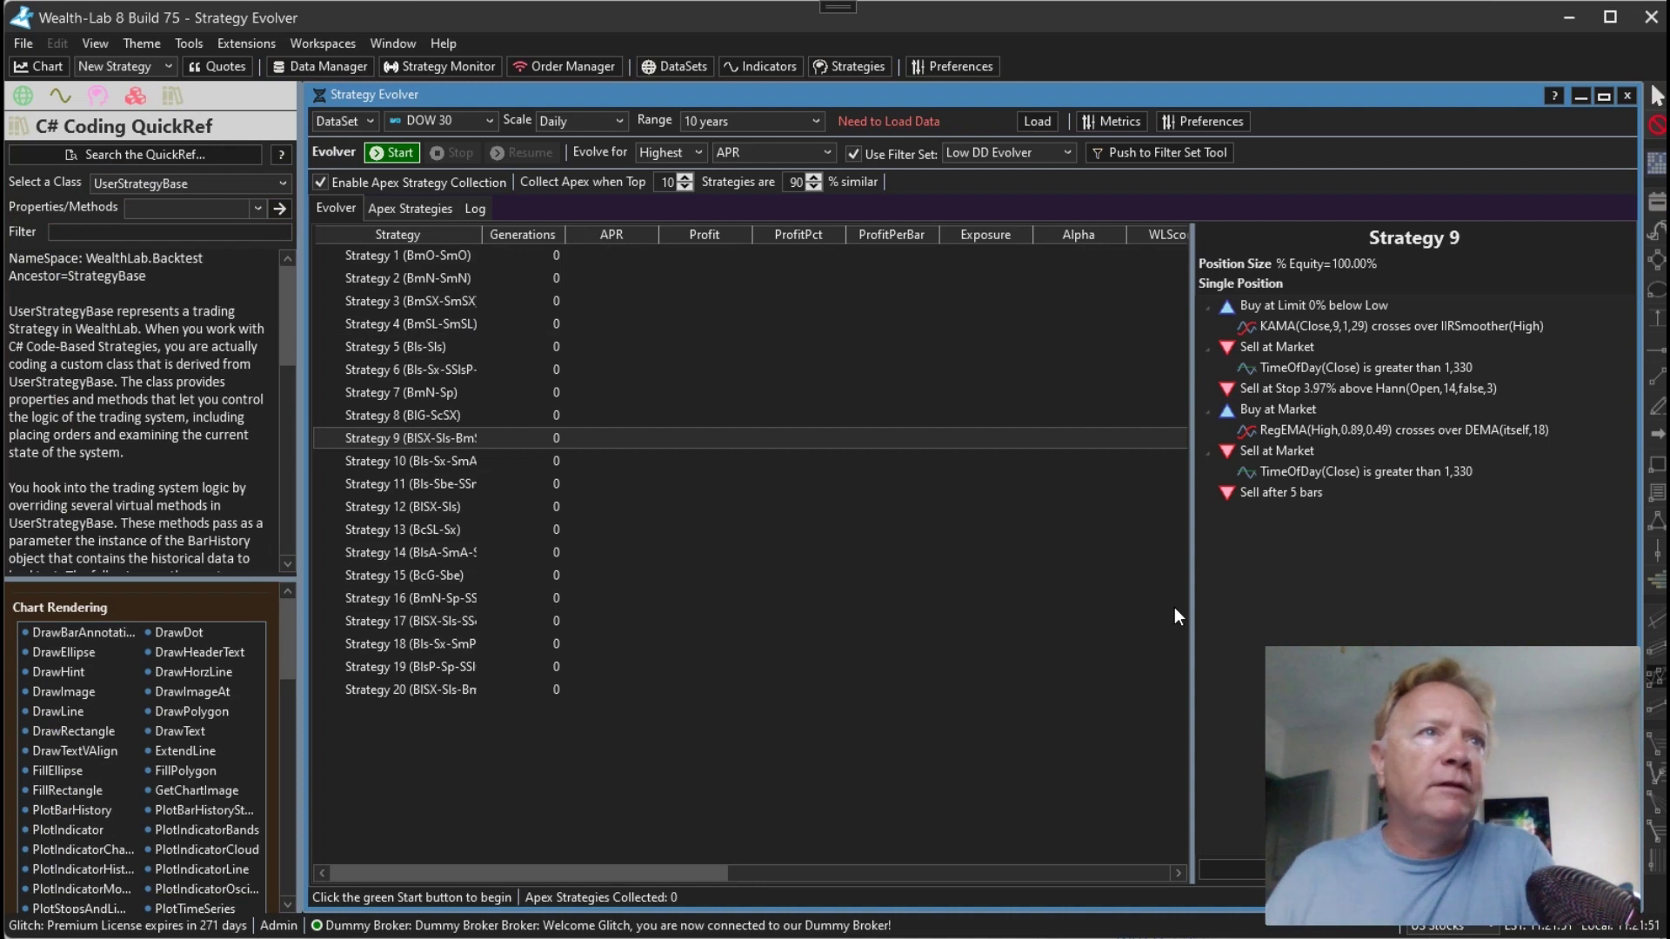
{"action": "left_click", "coordinate": [150, 75]}
{"action": "left_click", "coordinate": [136, 107]}
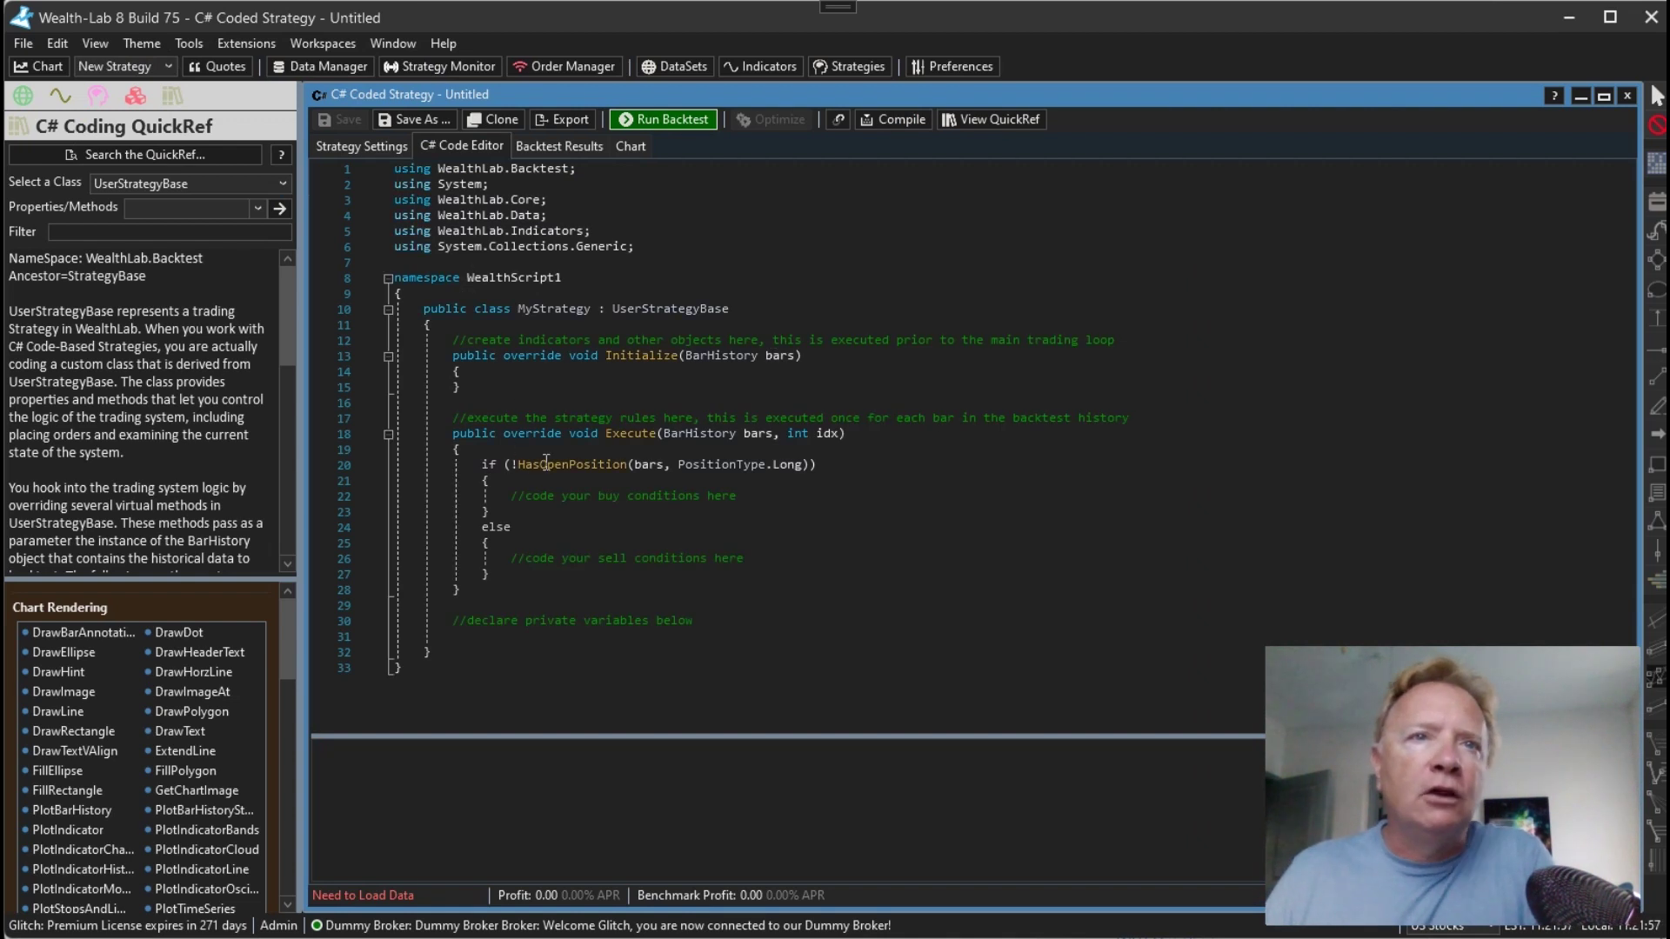
Look up QuickRef help for HasOpenPosition, Execute and Initialize, then return to the class index
{"action": "left_click", "coordinate": [546, 463]}
{"action": "left_click", "coordinate": [631, 433]}
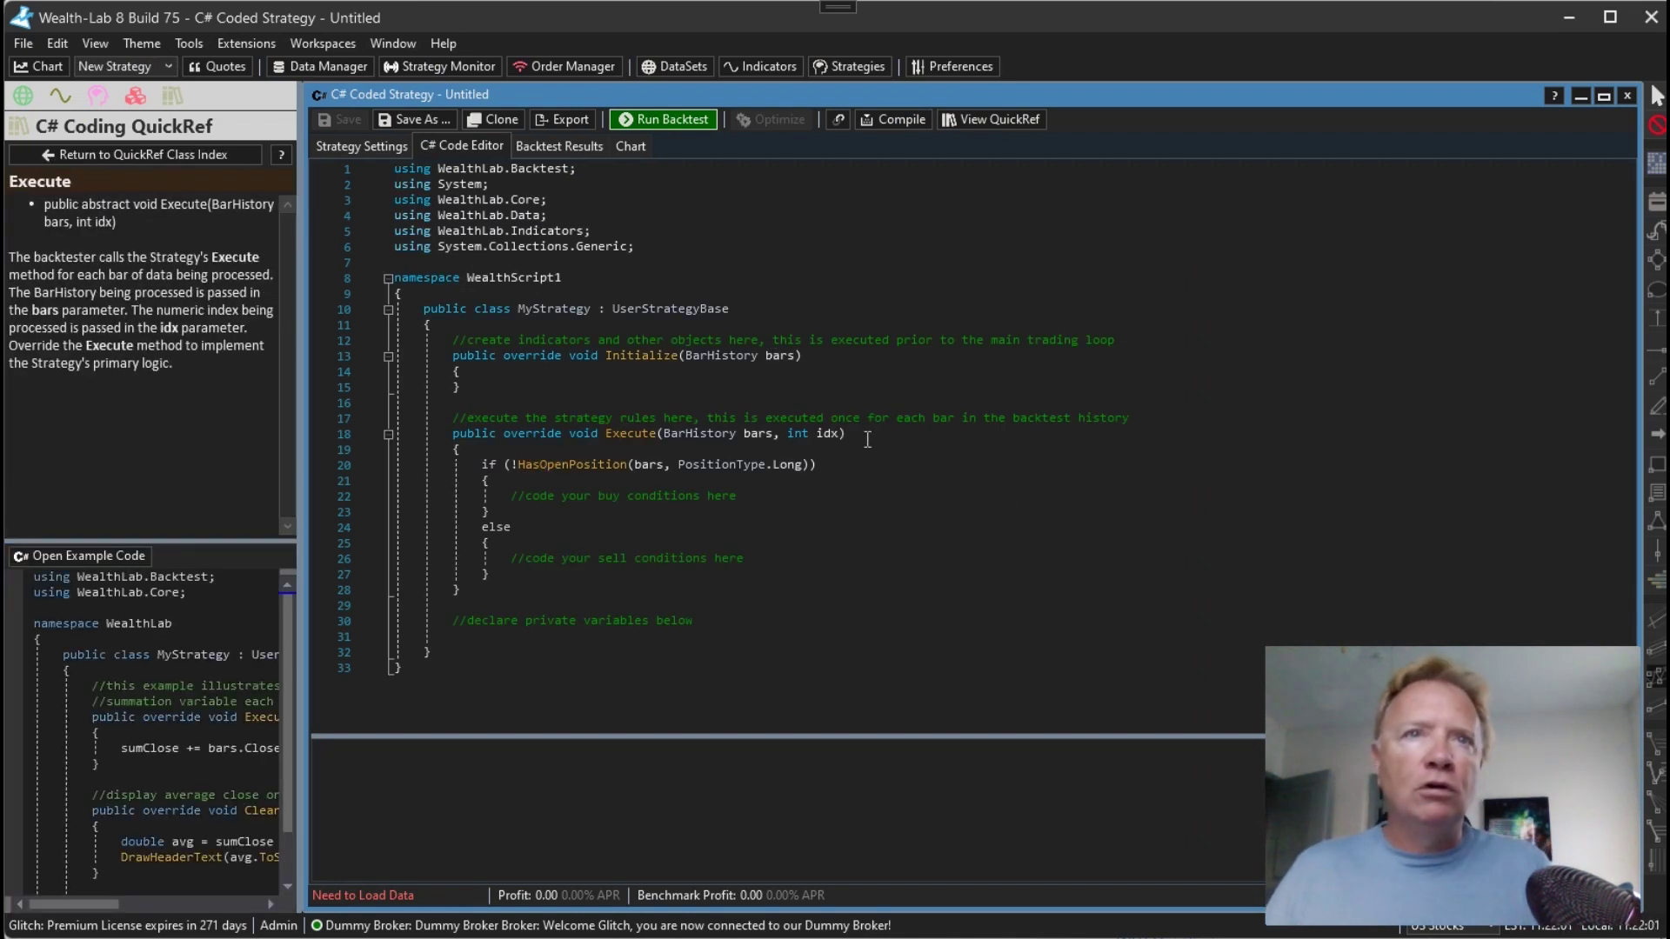
{"action": "left_click", "coordinate": [644, 355]}
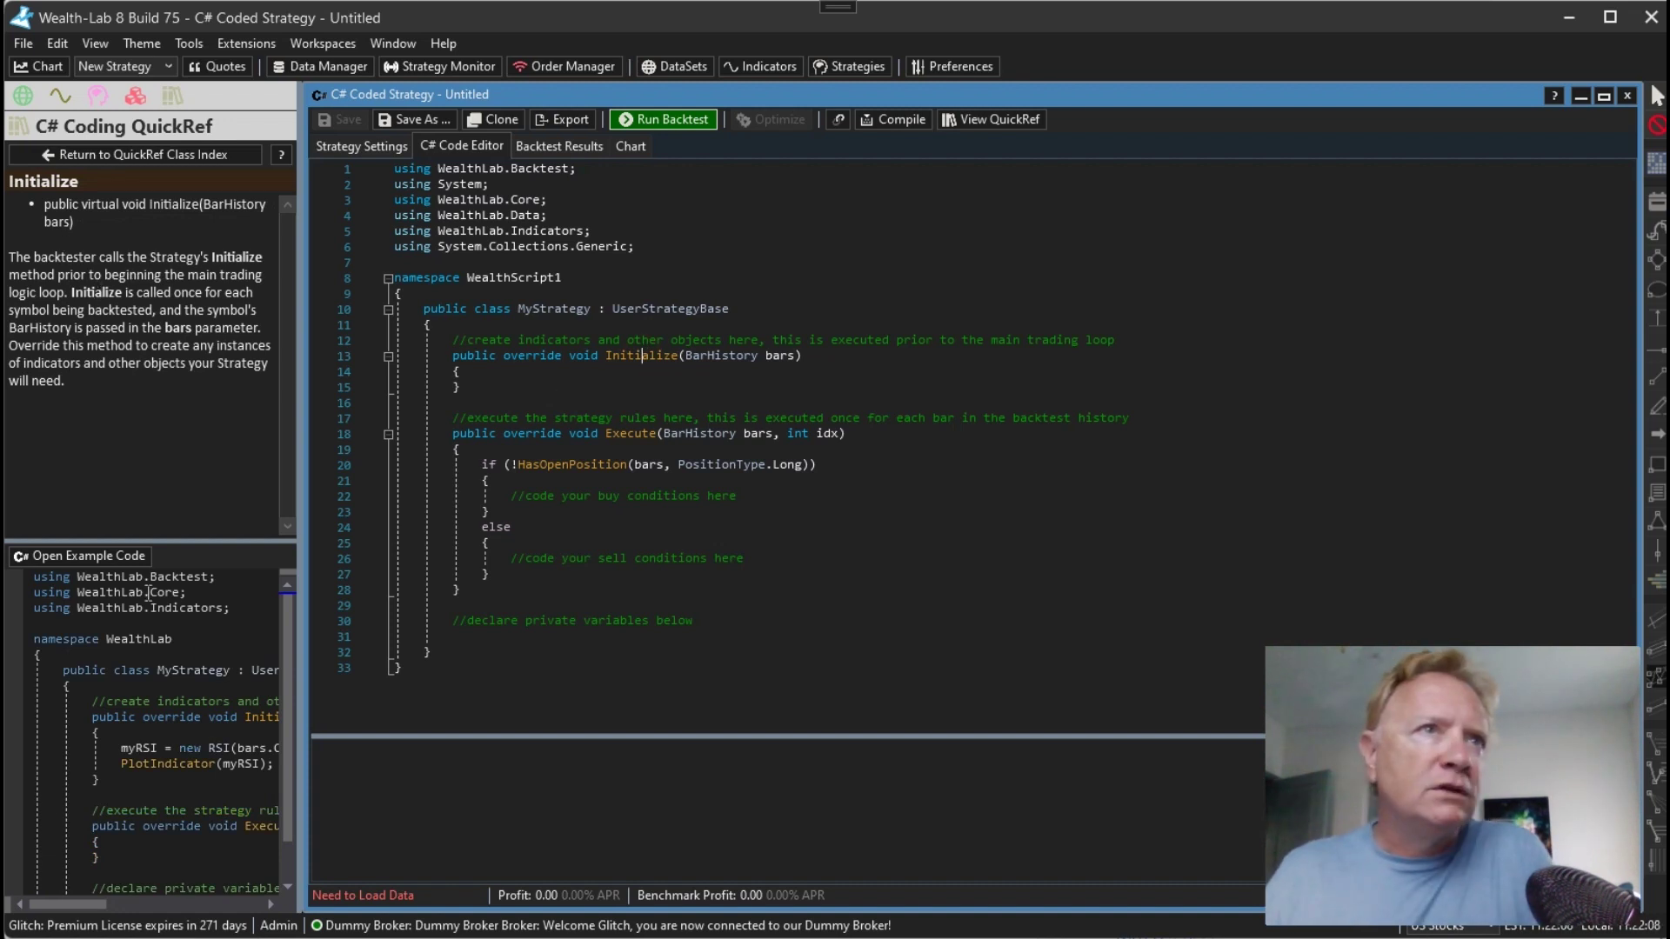
{"action": "left_click", "coordinate": [176, 157]}
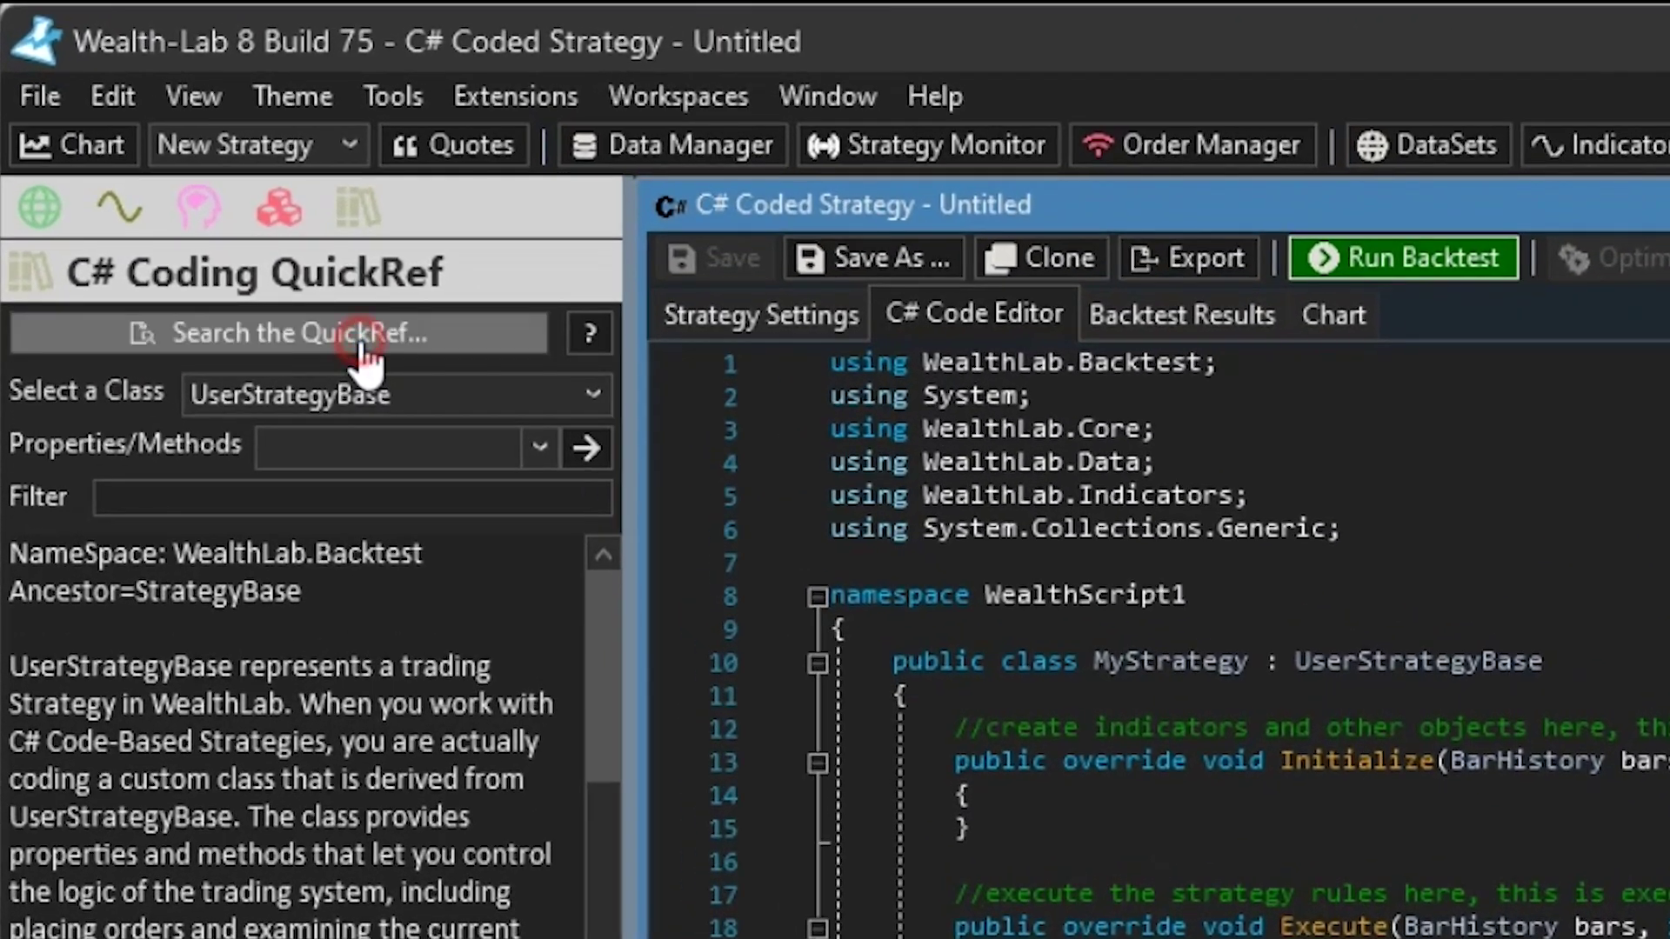
{"action": "left_click", "coordinate": [362, 344]}
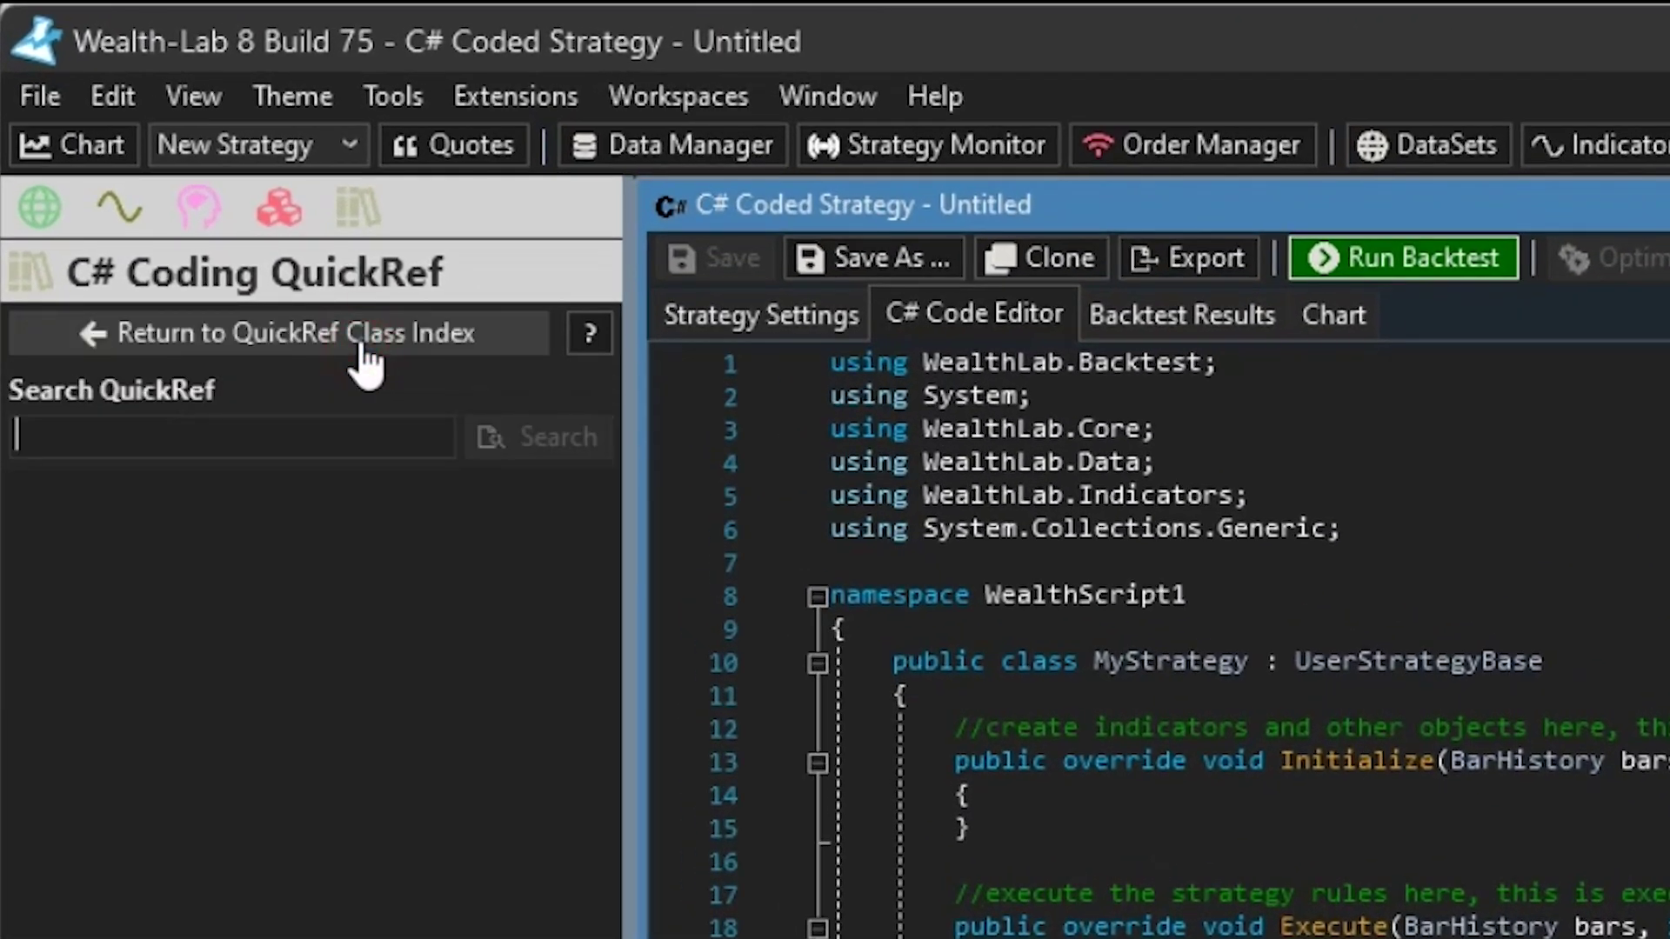
{"action": "type", "text": "l"}
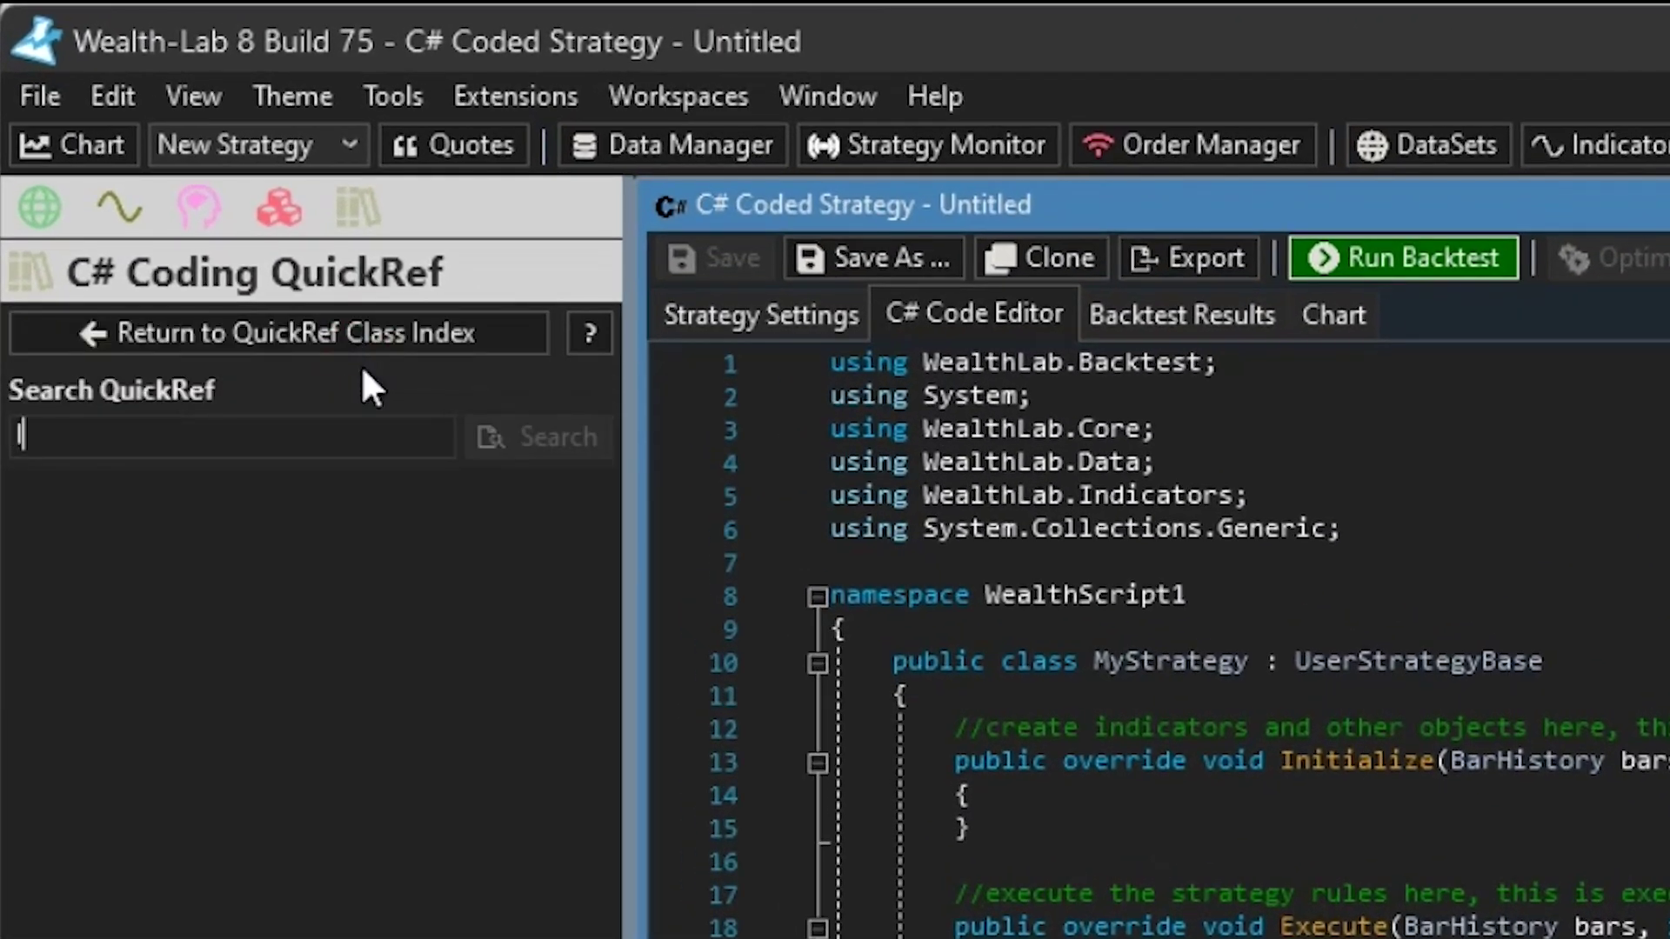
{"action": "type", "text": "imitmove"}
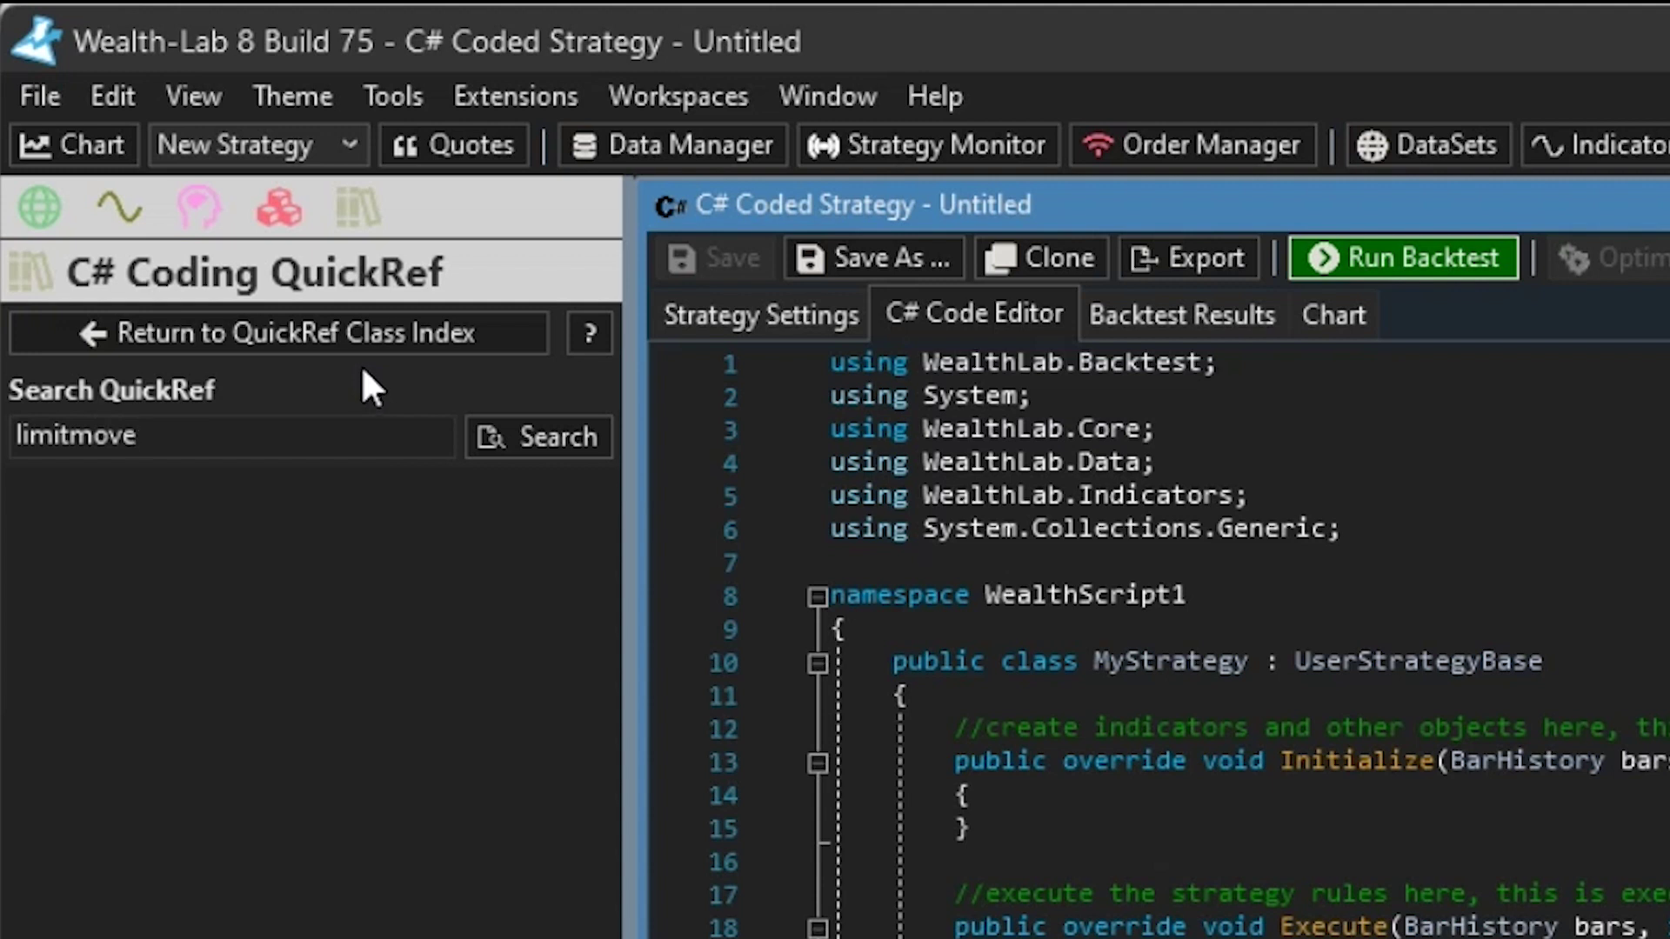
{"action": "key", "text": "Return"}
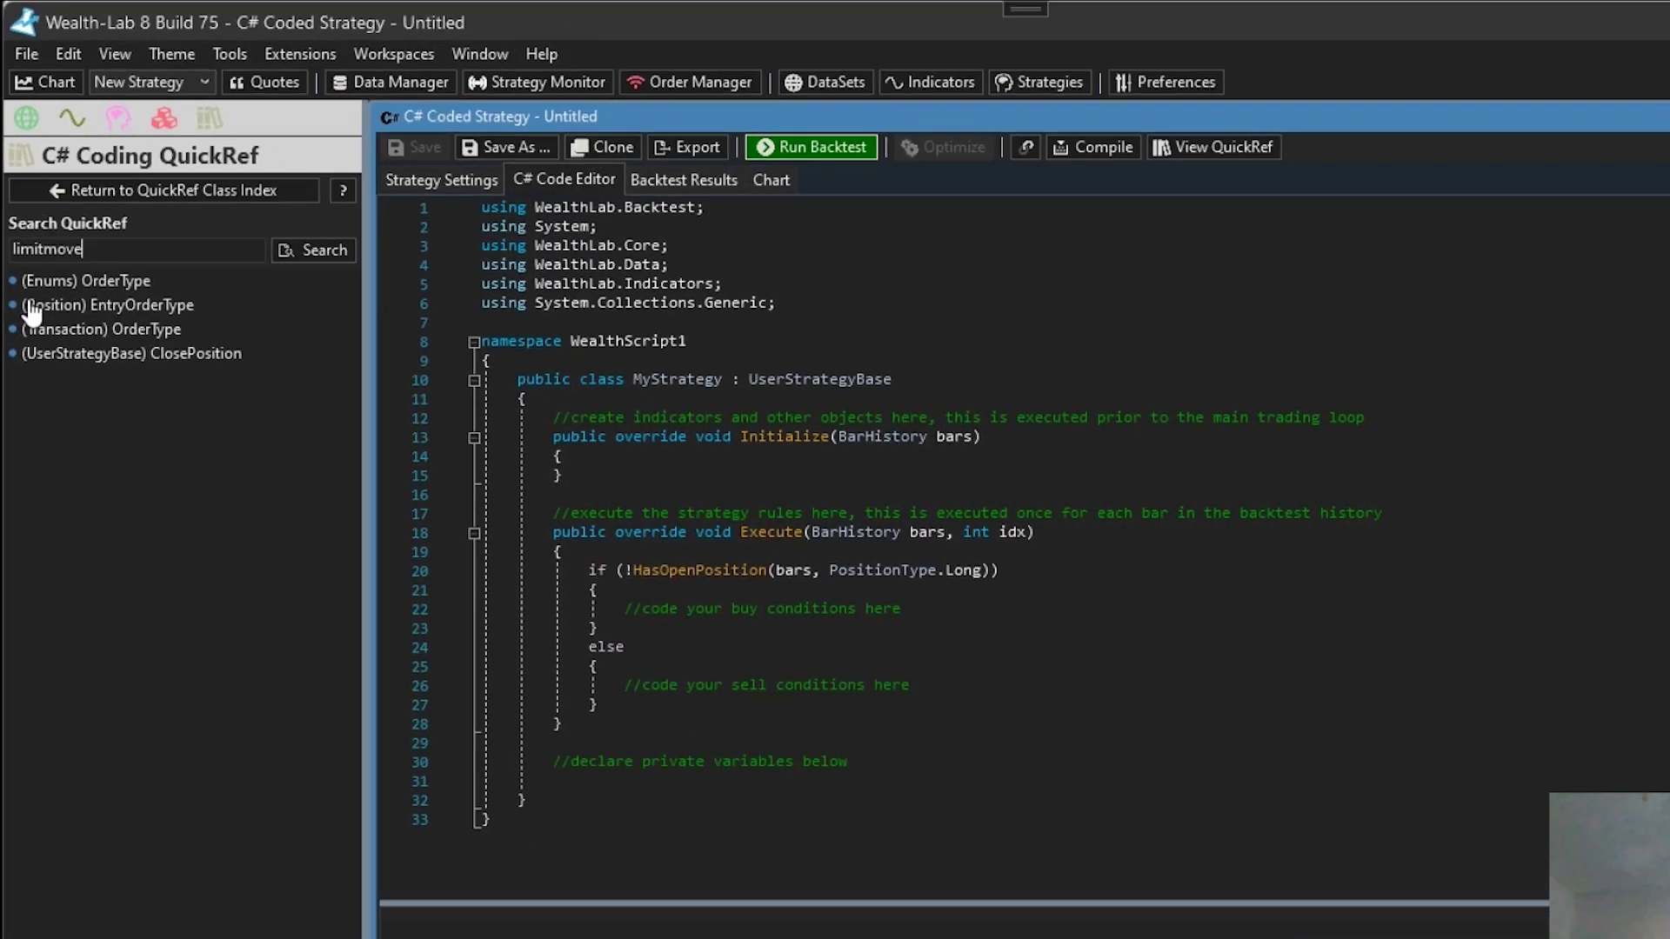
{"action": "left_click", "coordinate": [69, 229]}
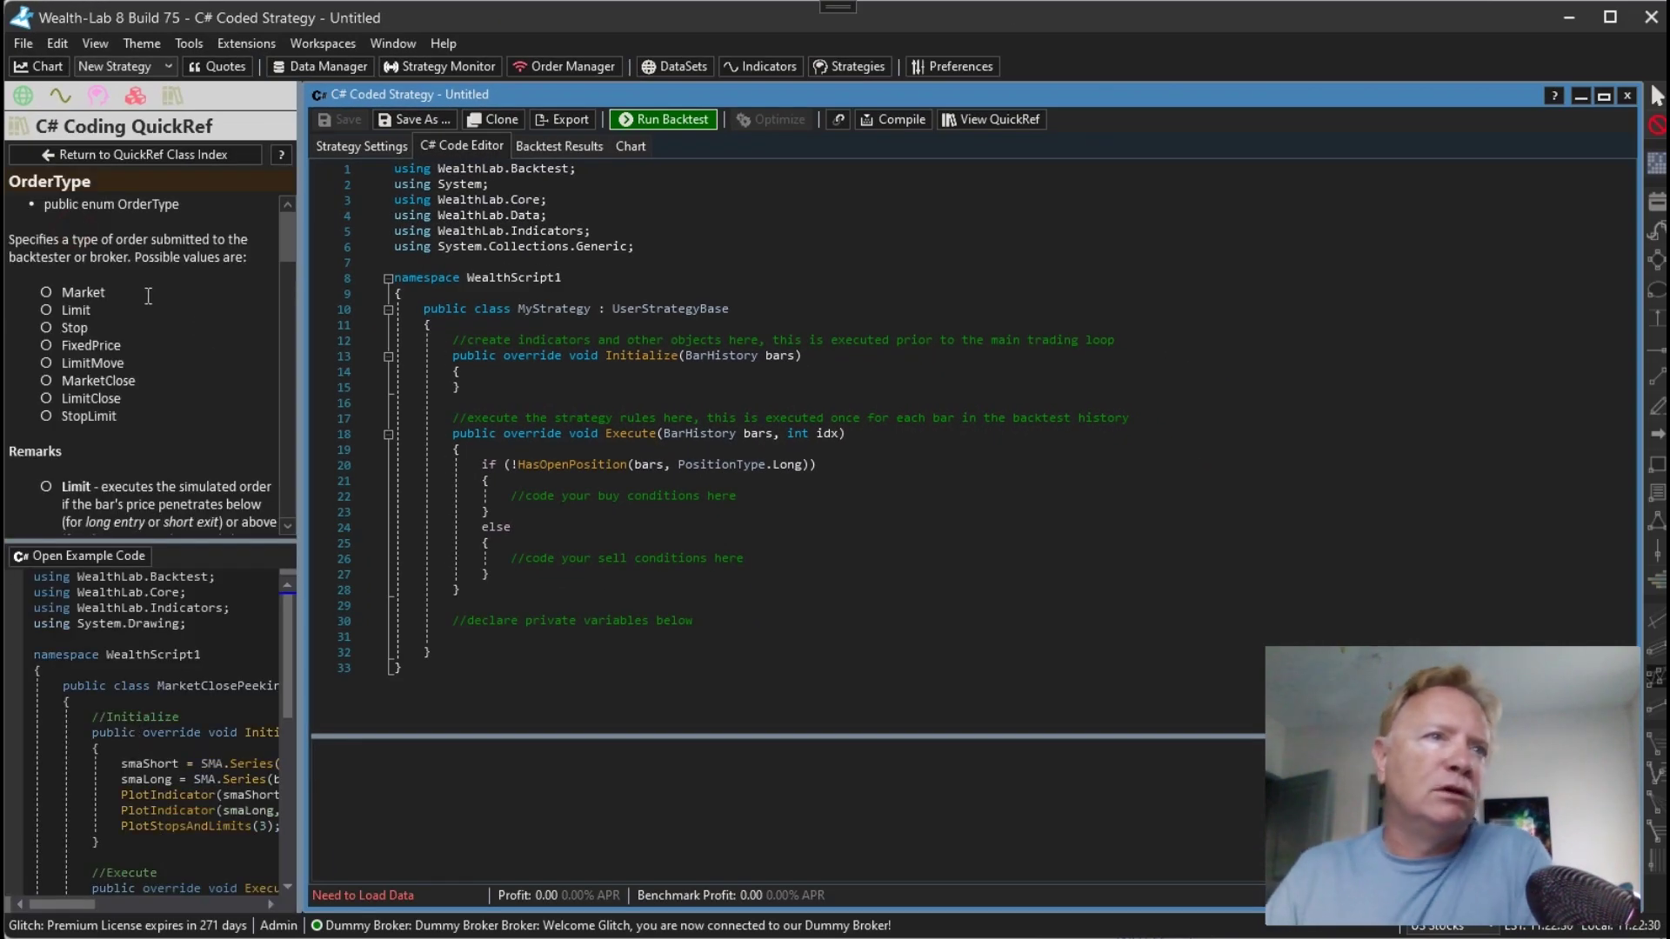
{"action": "mouse_move", "coordinate": [285, 228]}
{"action": "left_mouse_down"}
{"action": "mouse_move", "coordinate": [263, 437]}
{"action": "mouse_move", "coordinate": [265, 202]}
{"action": "left_mouse_up"}
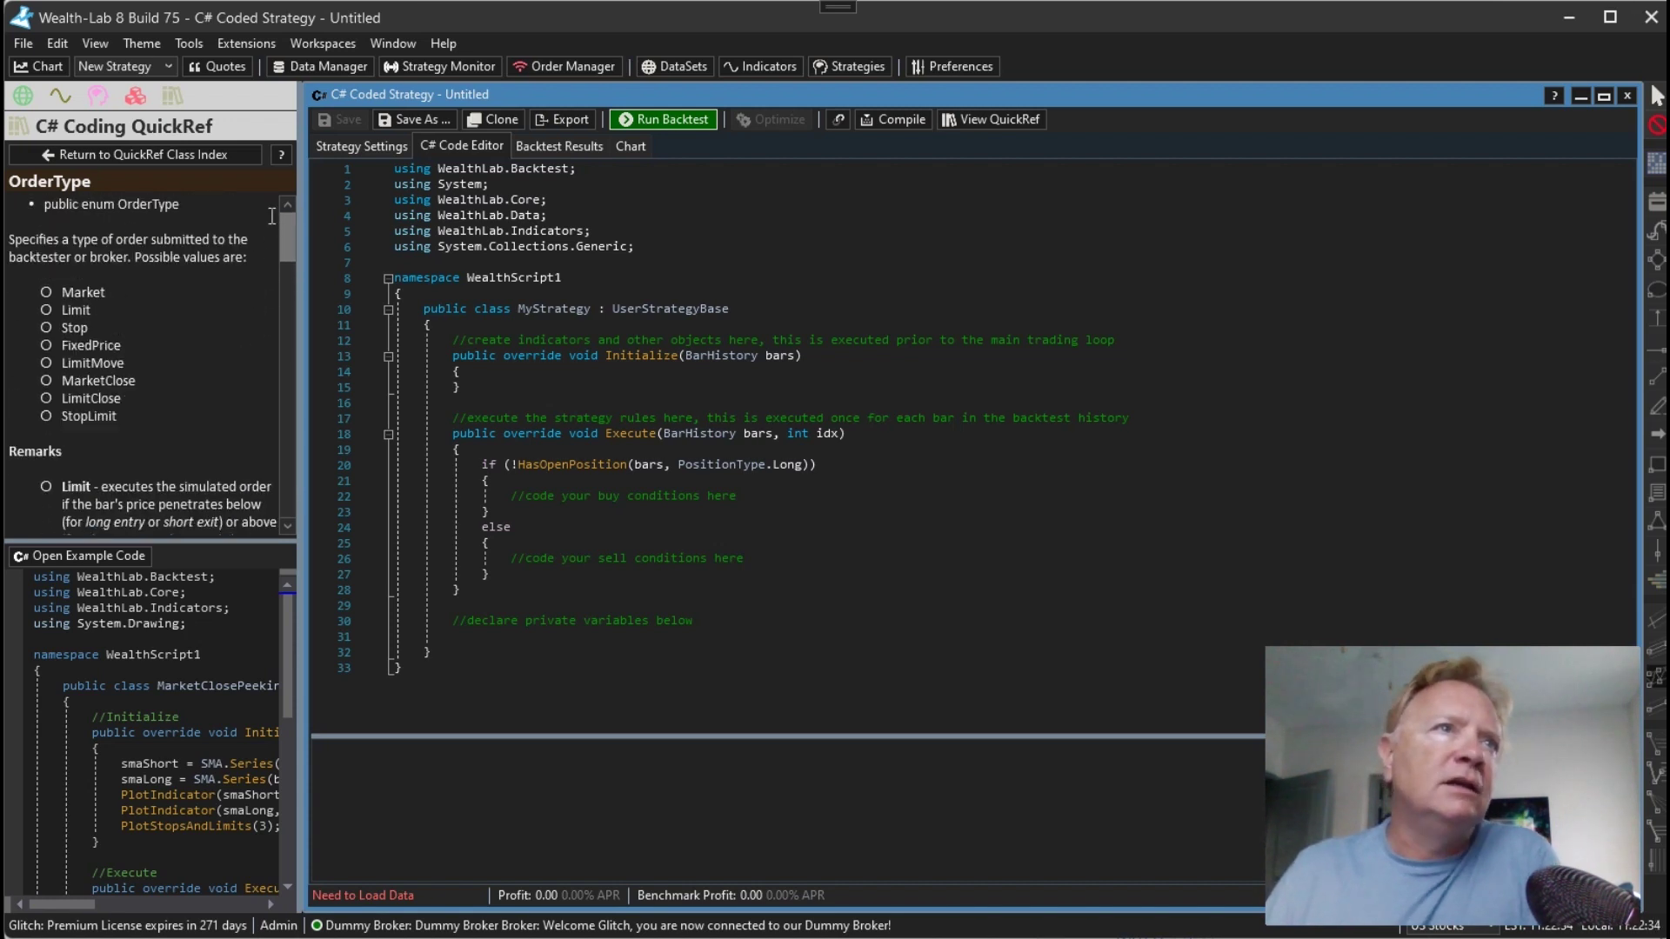
{"action": "left_click", "coordinate": [144, 154]}
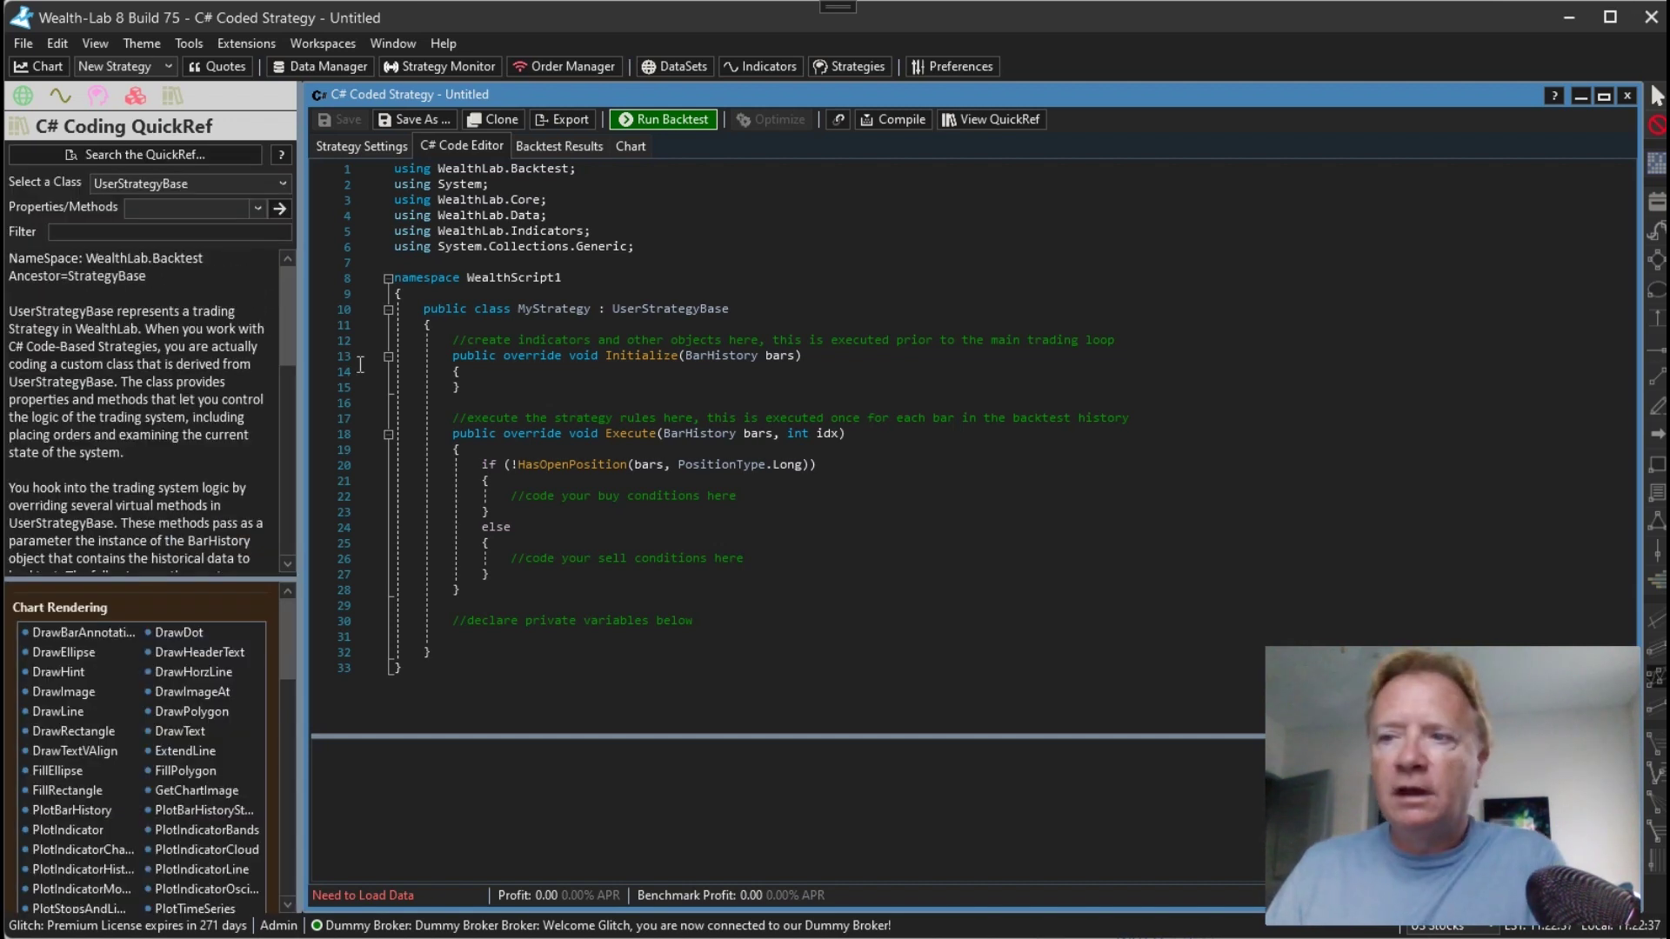
Search the online Wealth-Lab Framework for 'limitmove', open the OrderType enum, then return to Wealth-Lab
{"action": "key", "text": "alt+Tab"}
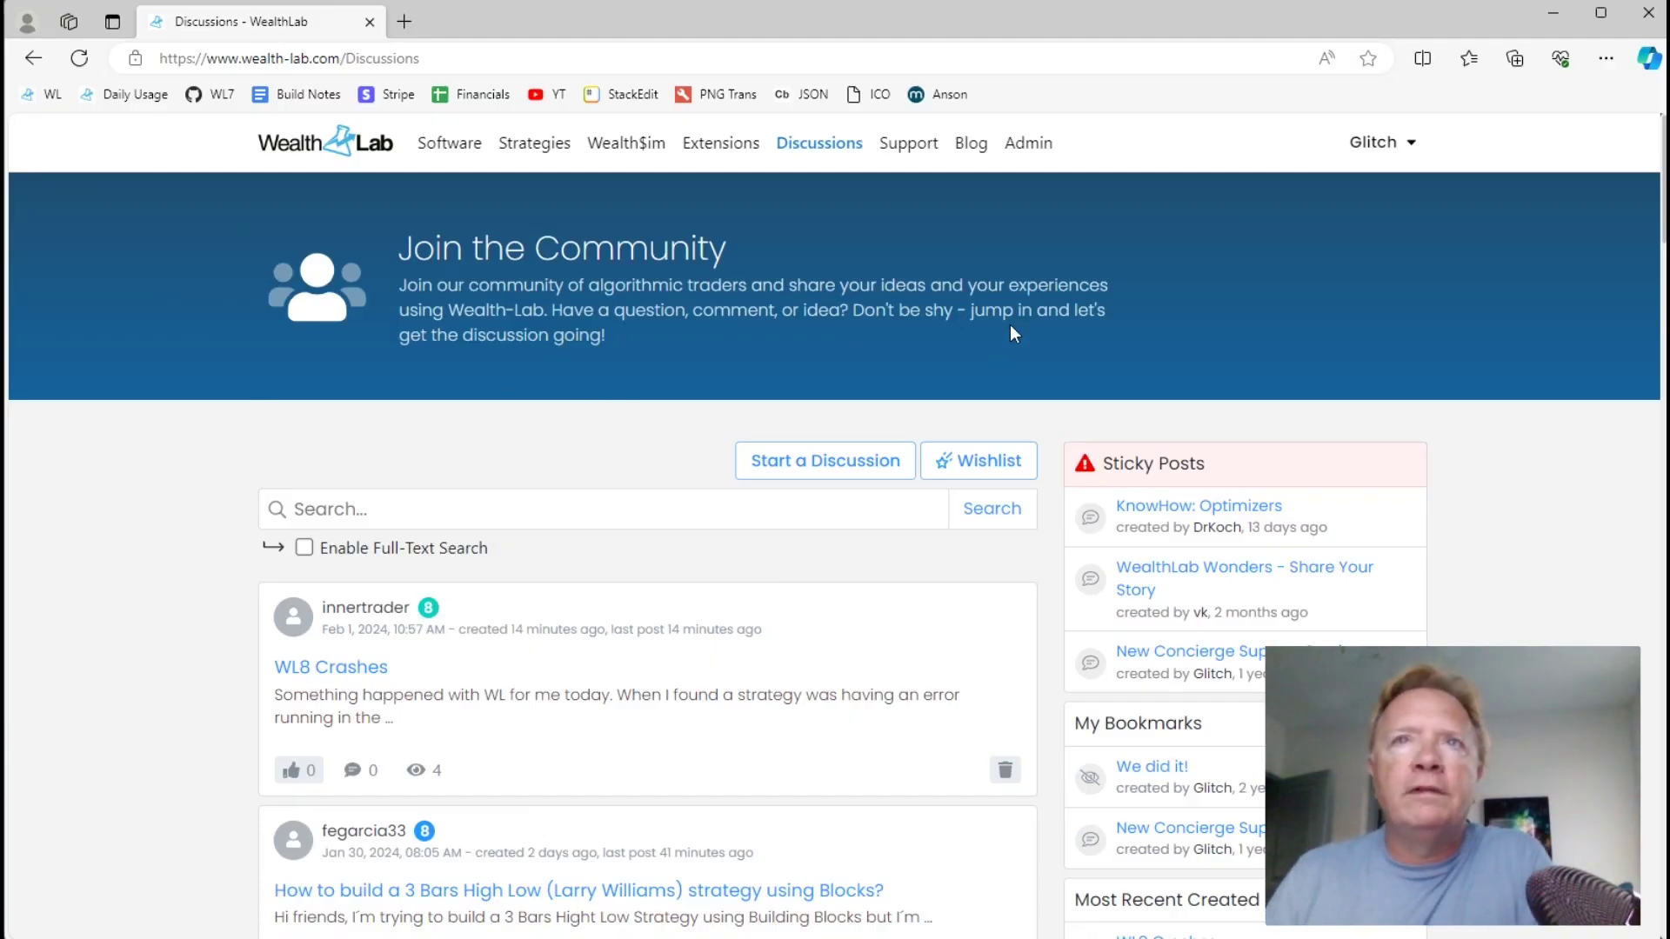
{"action": "left_click", "coordinate": [894, 149]}
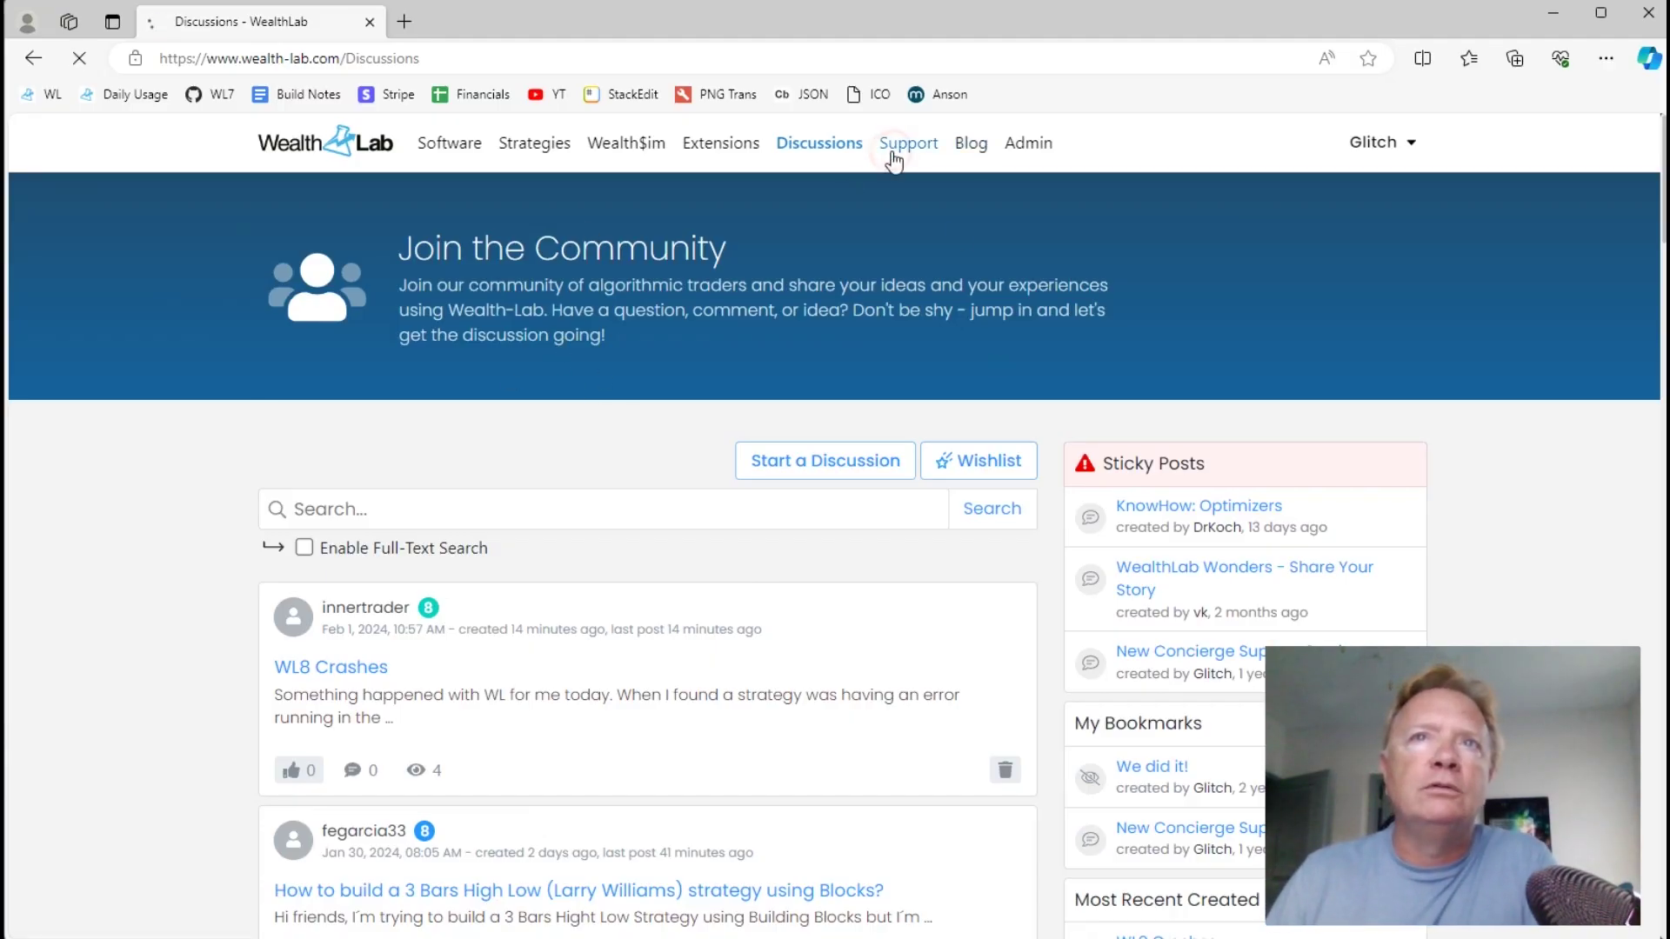
{"action": "left_click", "coordinate": [818, 213]}
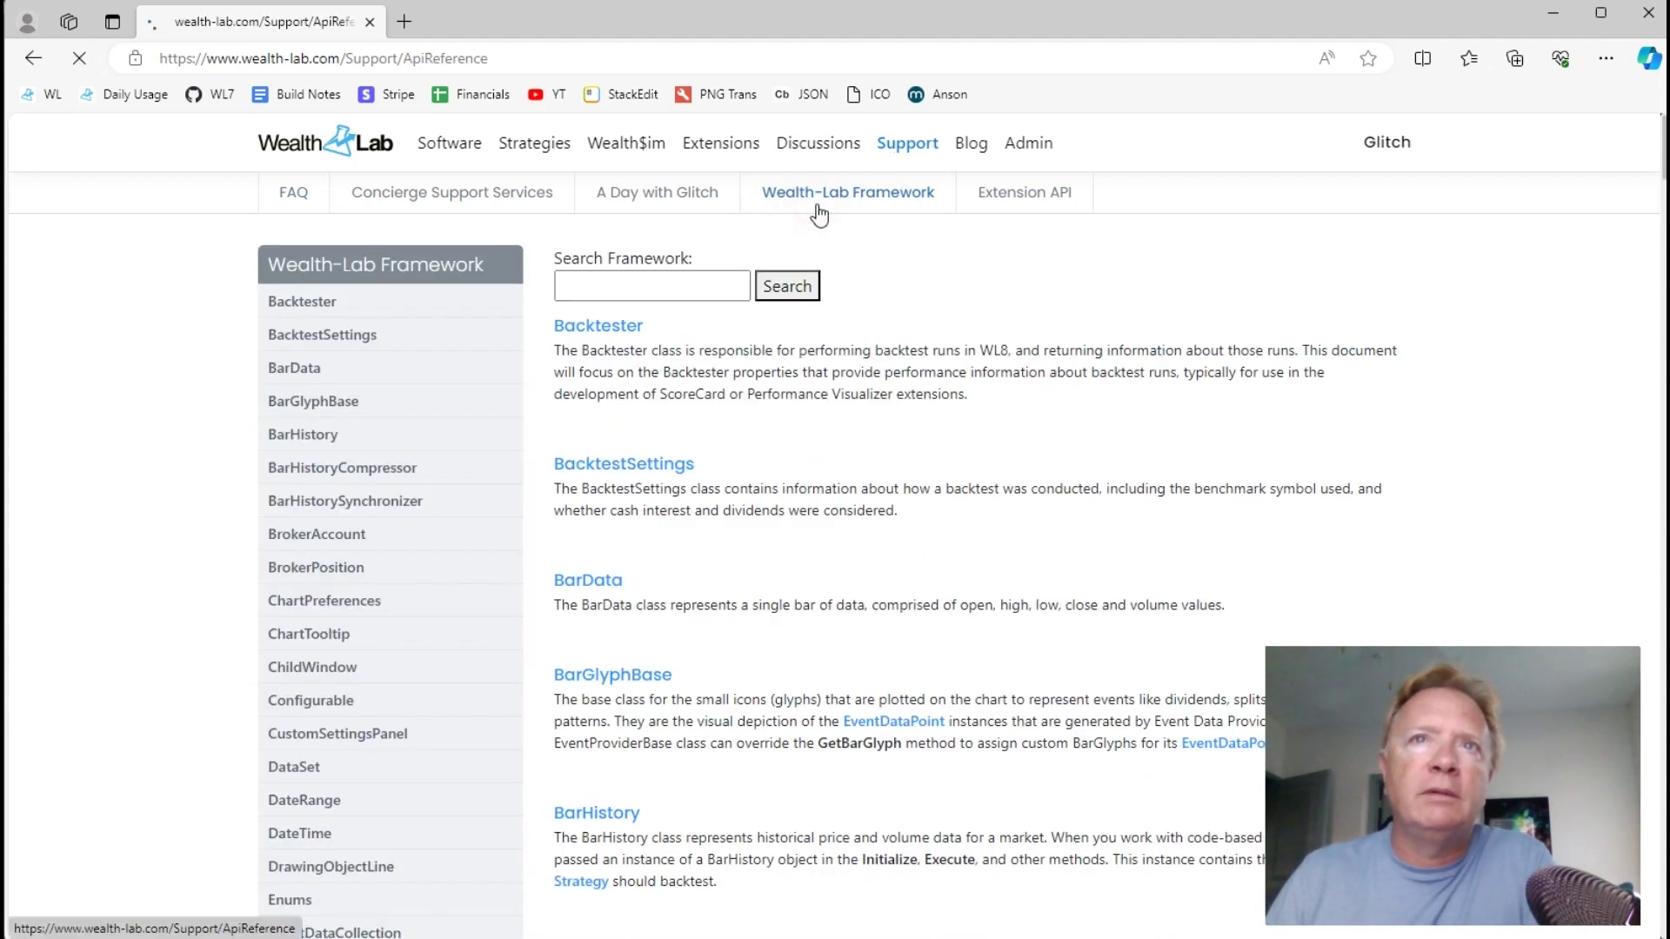
{"action": "left_click", "coordinate": [651, 301]}
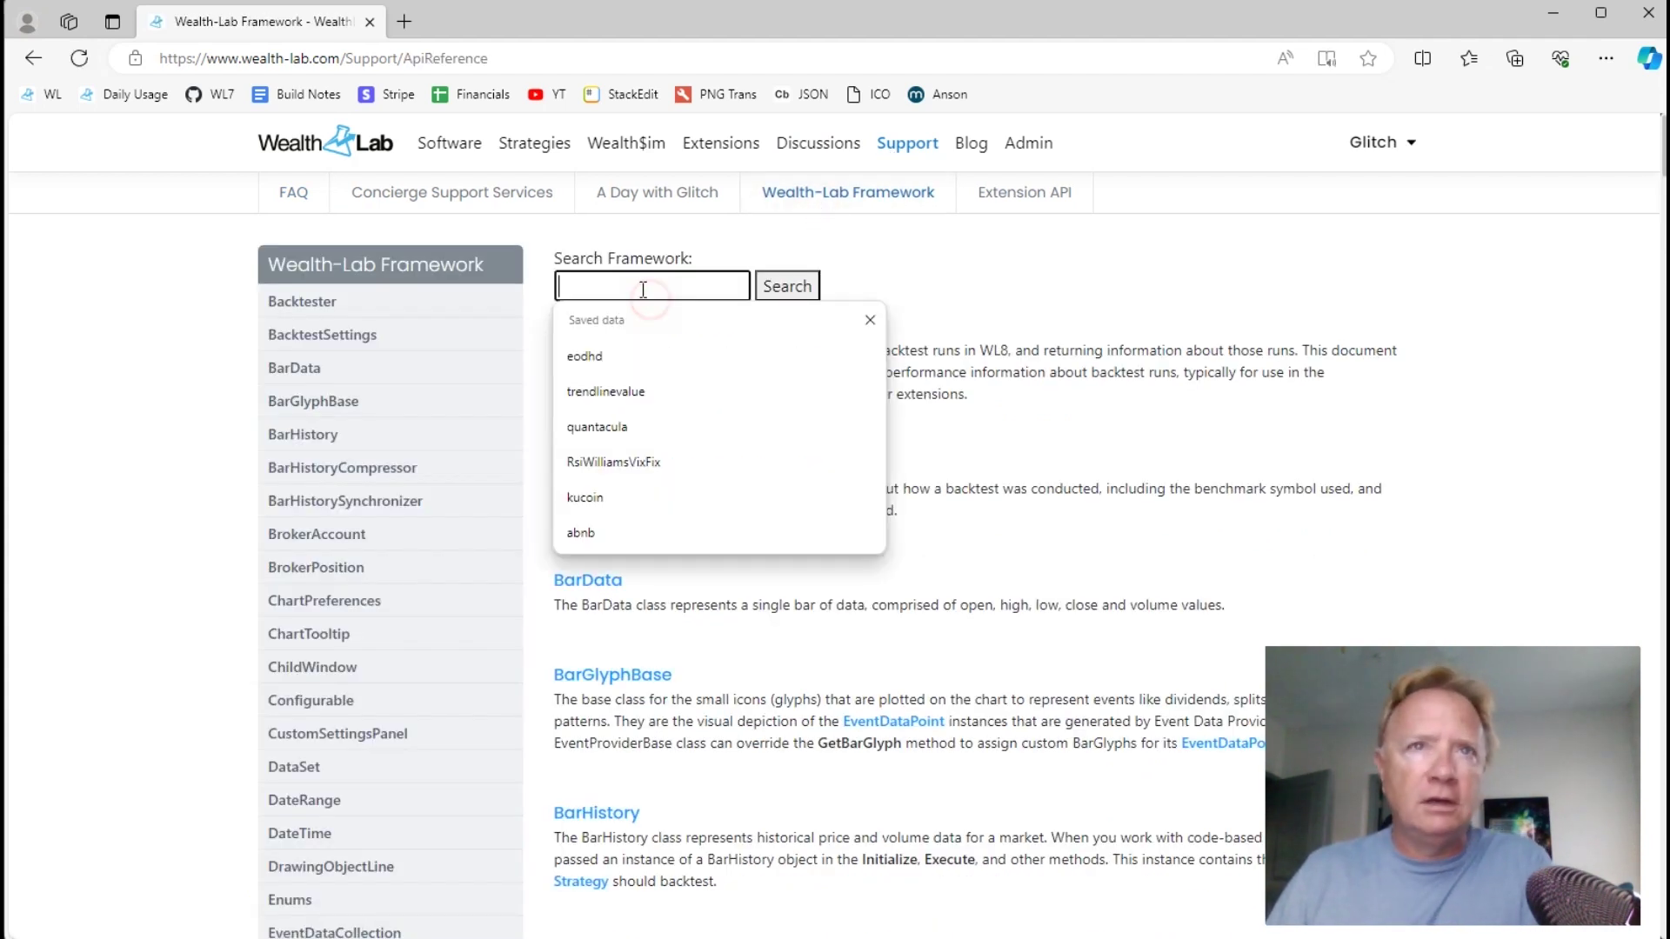
{"action": "type", "text": "limitmo"}
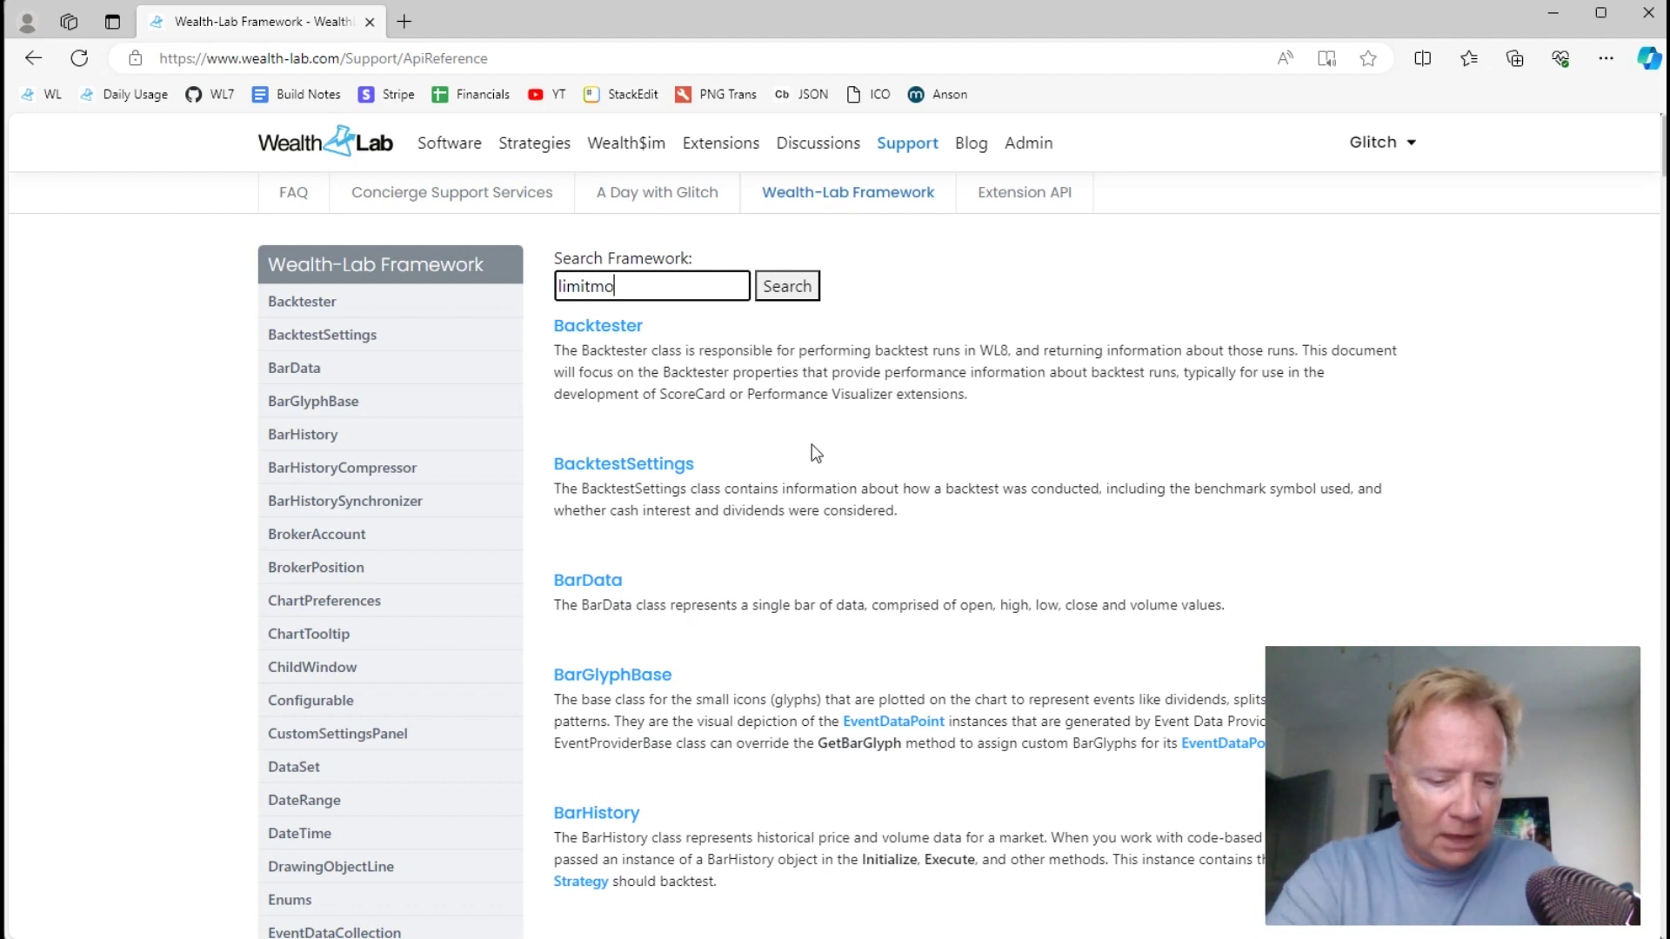
{"action": "type", "text": "ve"}
{"action": "key", "text": "Return"}
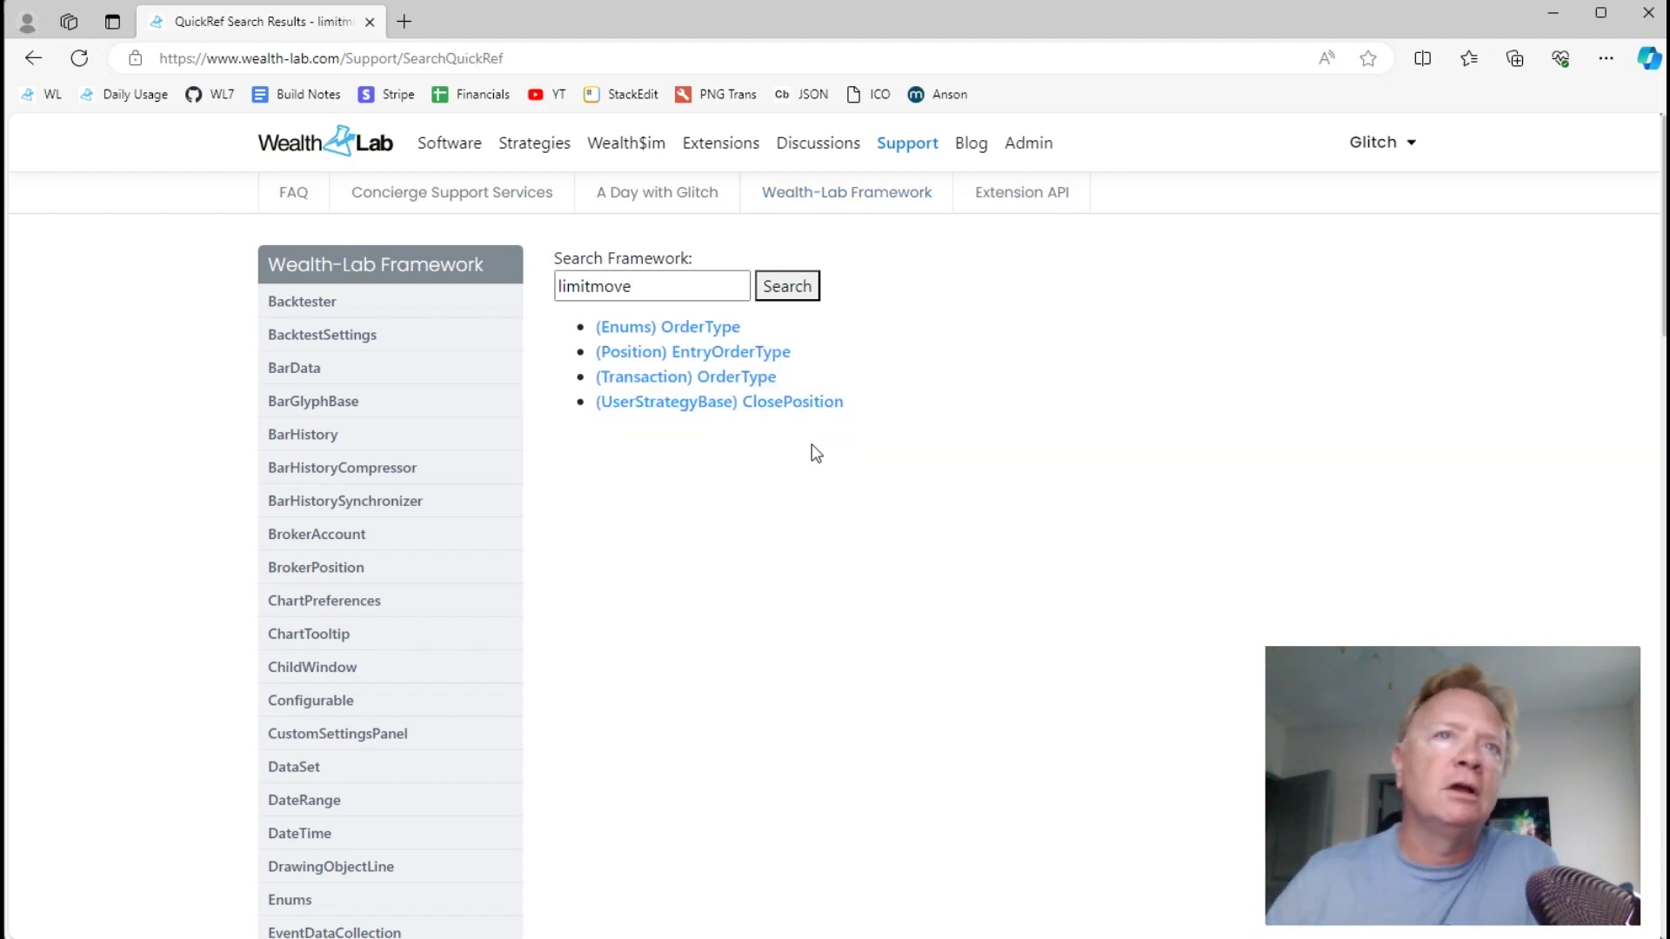
{"action": "left_click", "coordinate": [689, 328]}
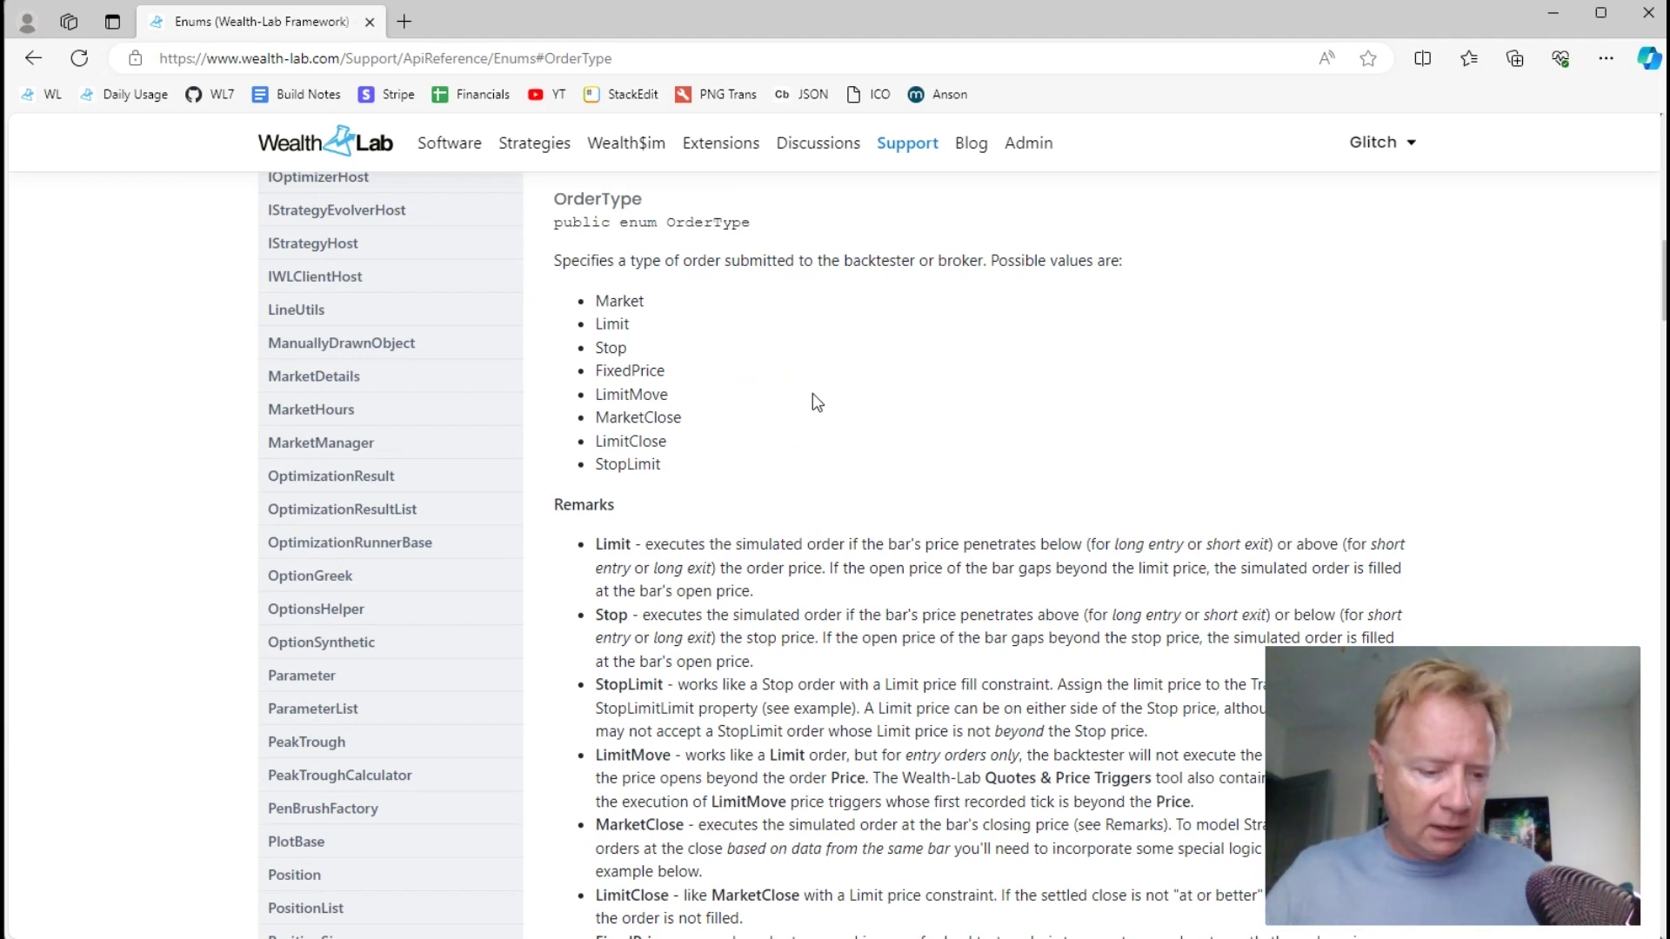
{"action": "key", "text": "alt+Tab"}
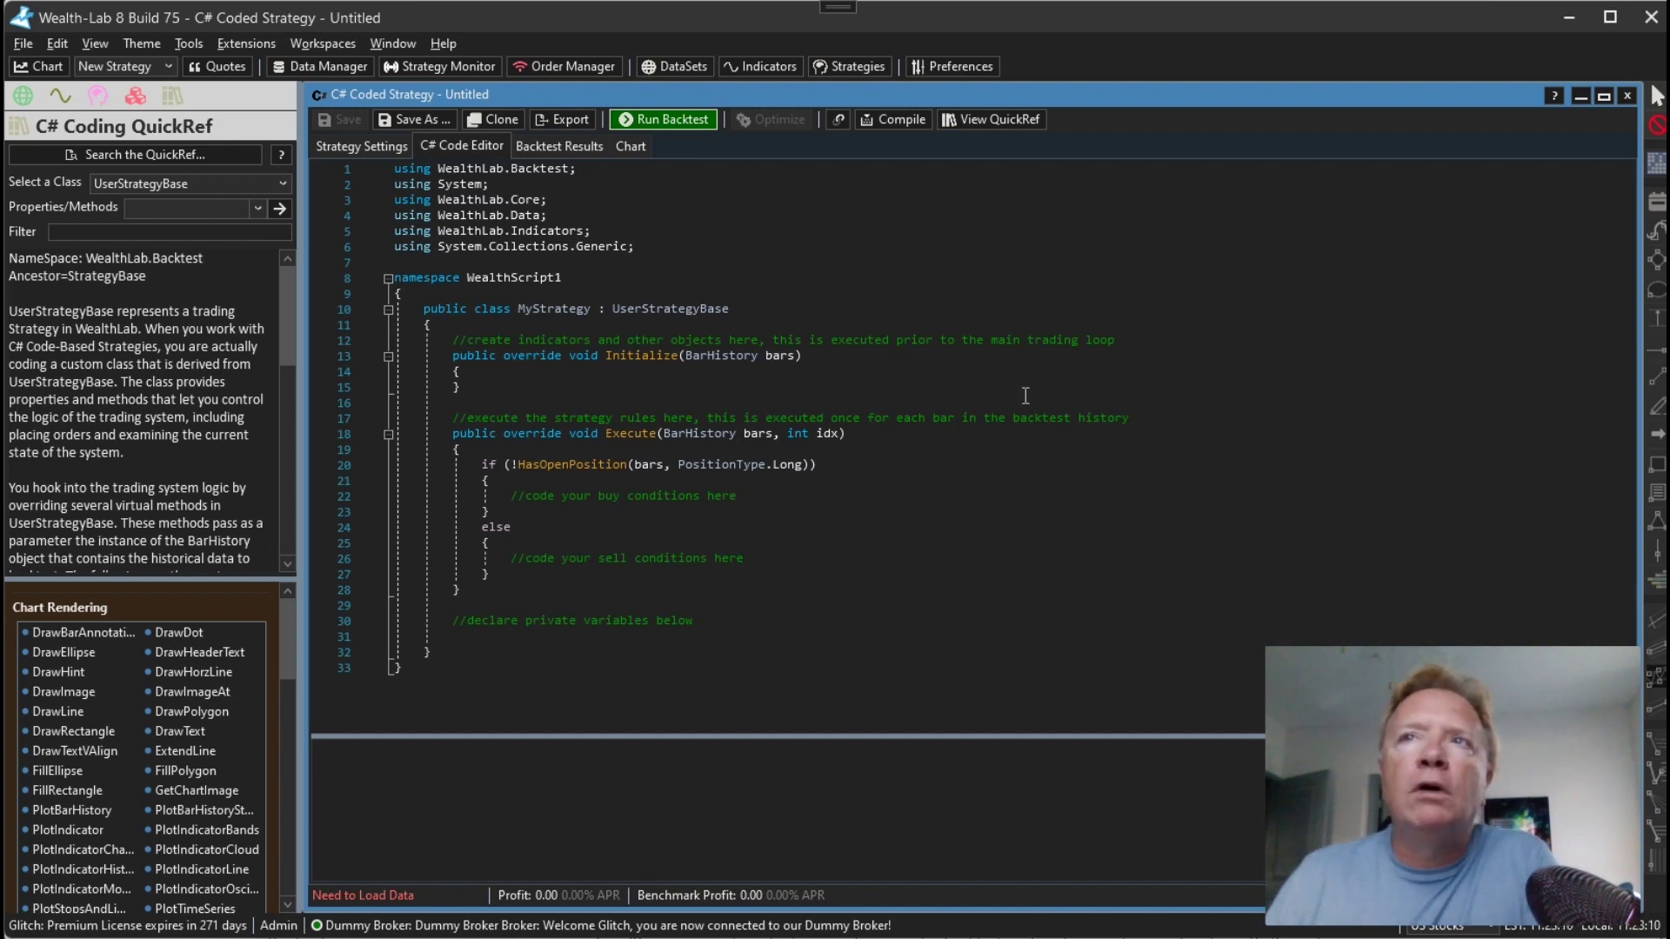
Open the Trading preferences showing the Convert Limit/Stop to Market option
{"action": "left_click", "coordinate": [955, 67]}
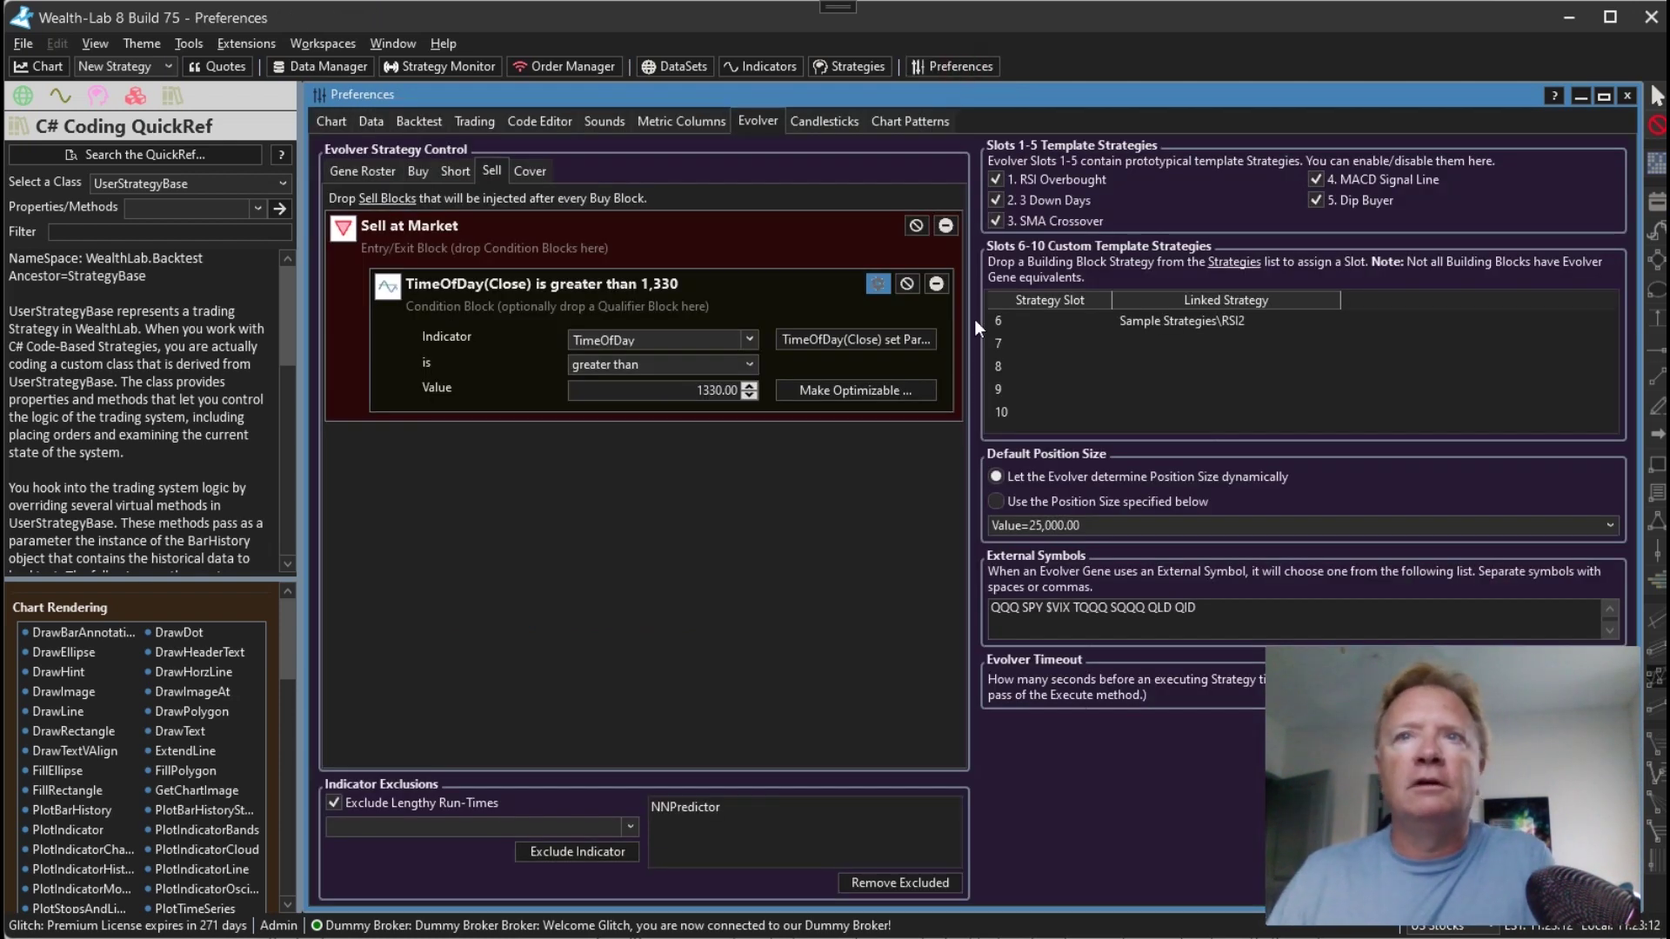
{"action": "left_click", "coordinate": [475, 122]}
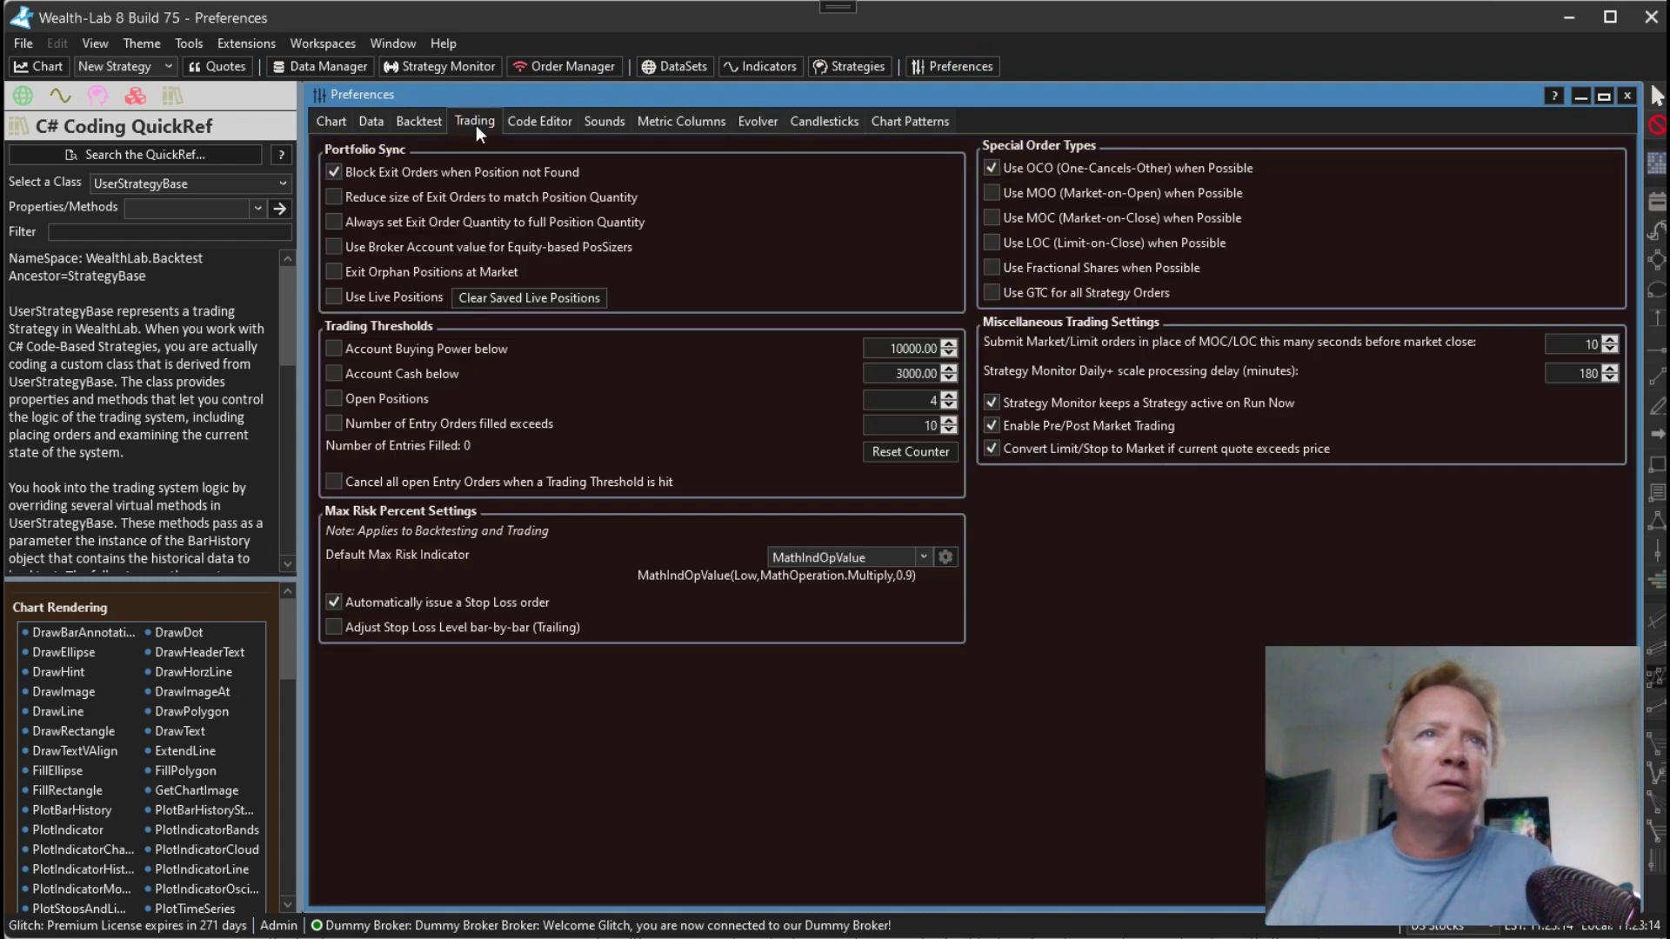